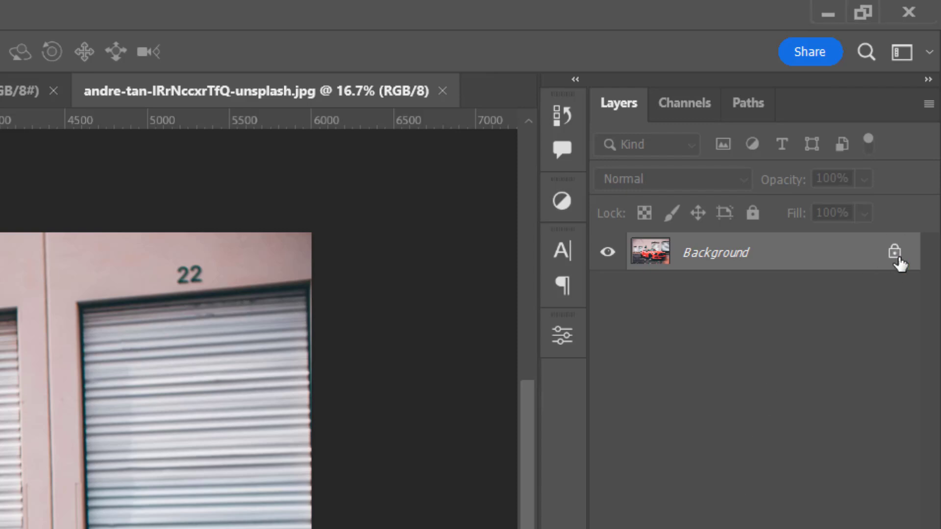
Unlock the Background layer into Layer 0, test-move the photo, and pick the Artboard tool.
click(895, 252)
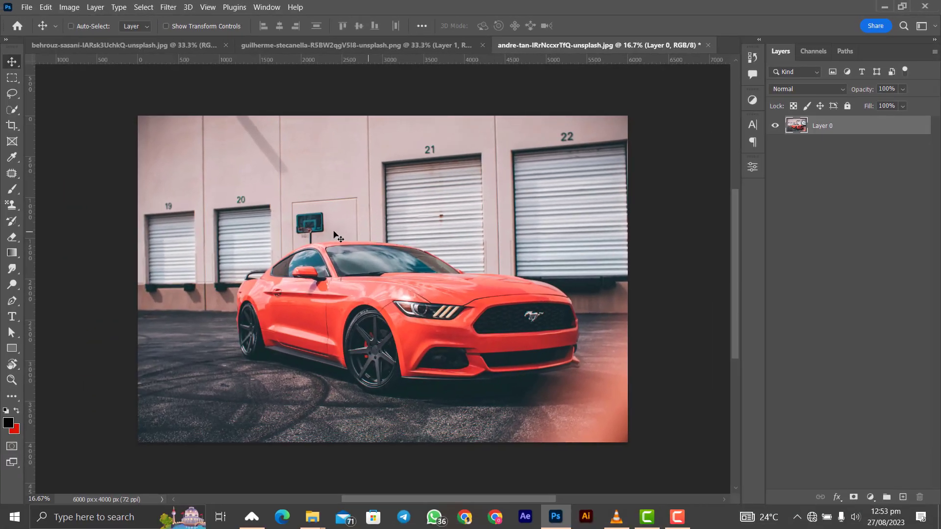
drag(308, 223, 215, 198)
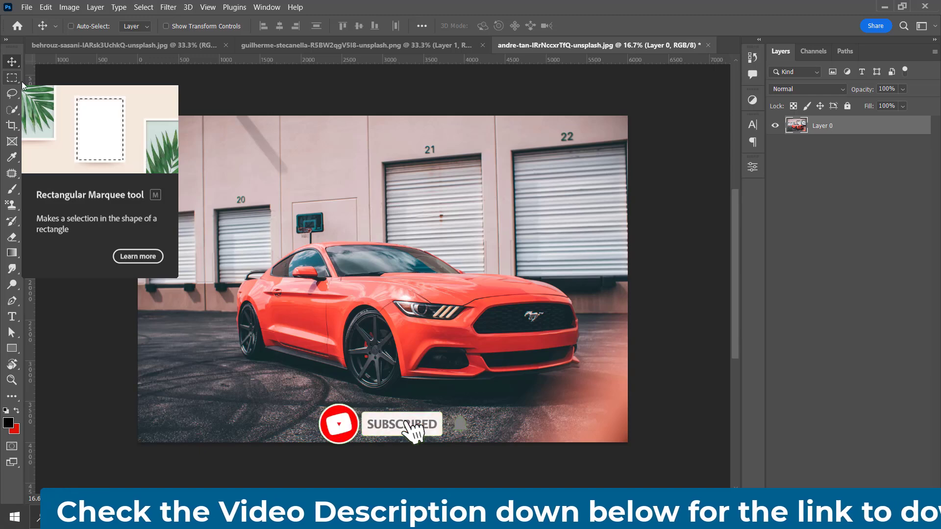
right_click(17, 62)
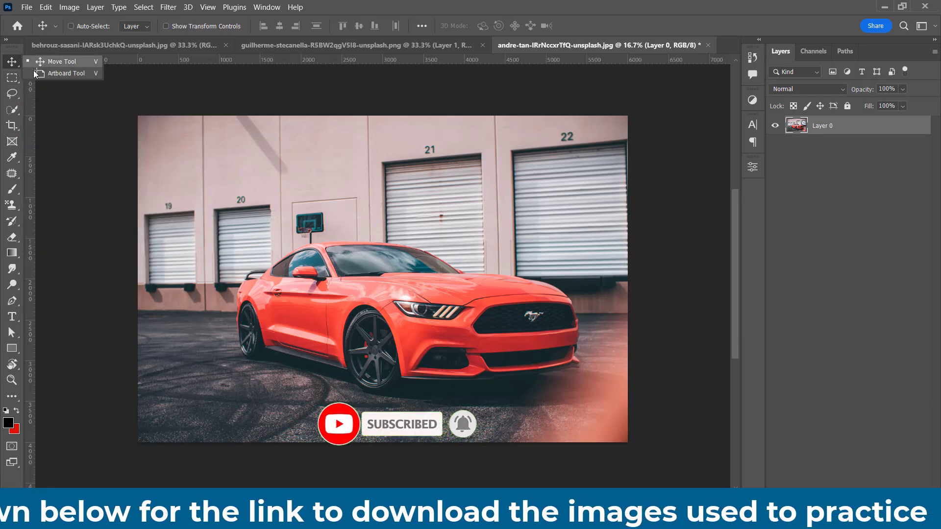
click(34, 72)
Draw Artboard 1 over the photo's left part, then add Artboards 2 and 3 to its right.
right_click(19, 62)
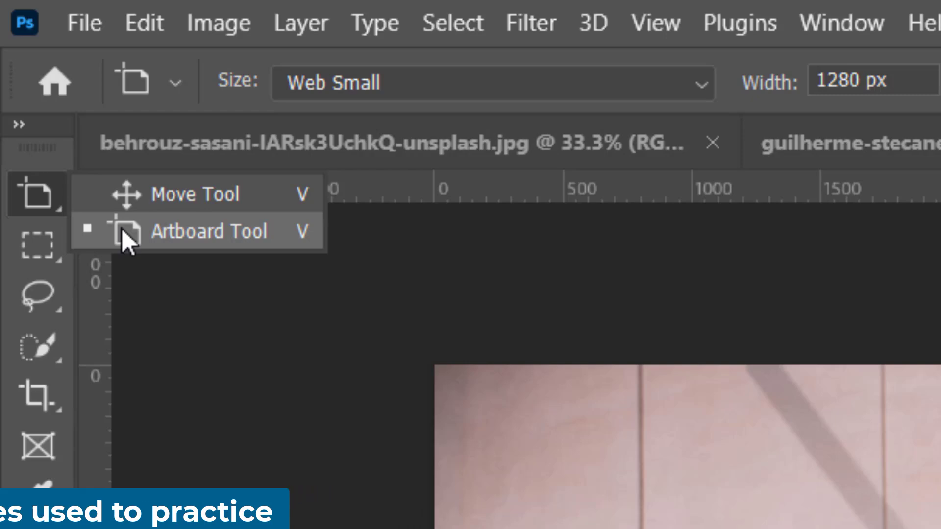
click(121, 227)
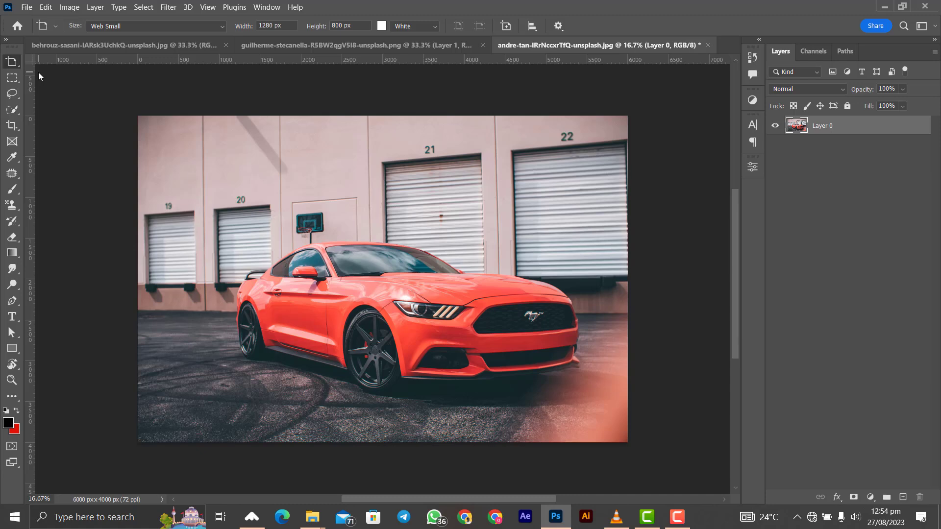
drag(123, 101, 441, 414)
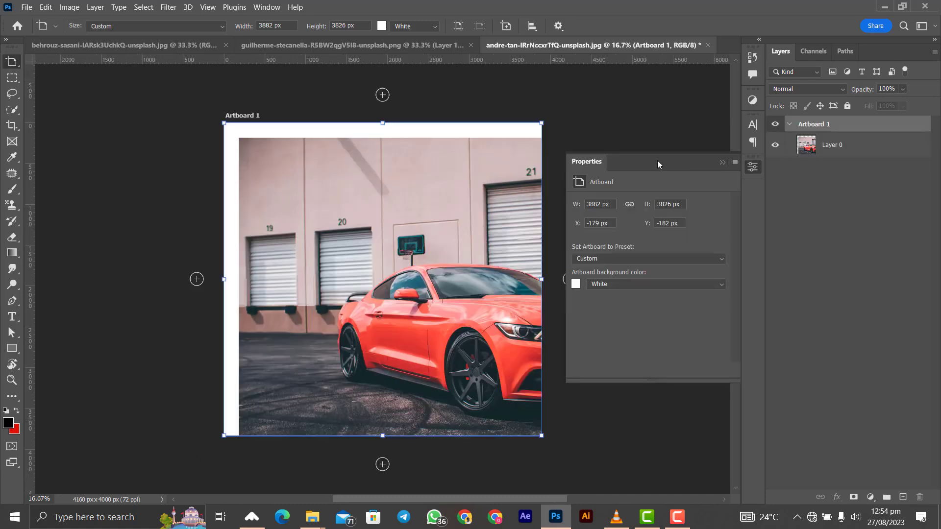
click(722, 162)
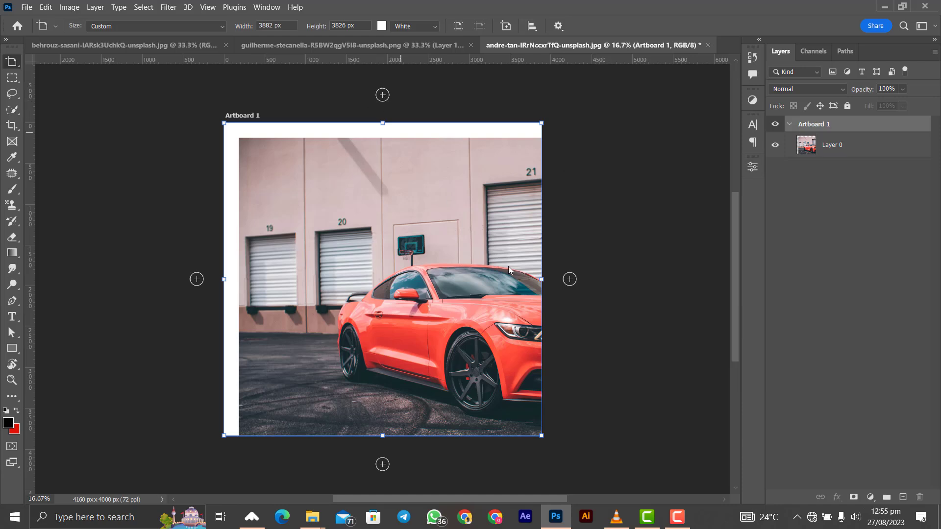
click(569, 280)
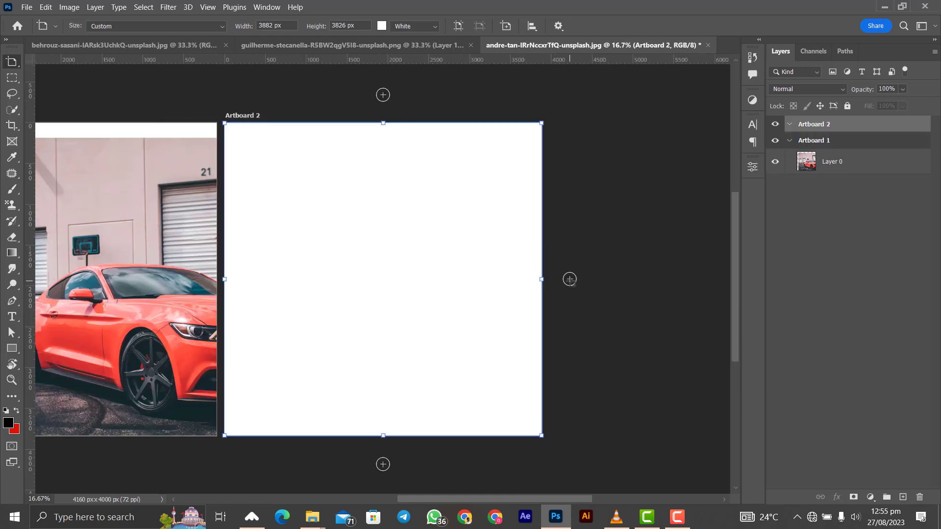
click(570, 279)
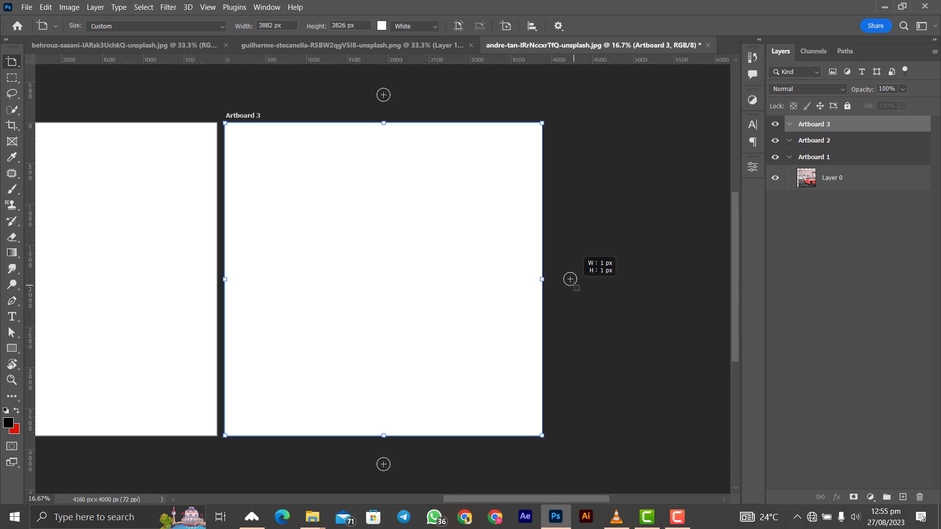
key(v)
scroll(547, 283, down, 3)
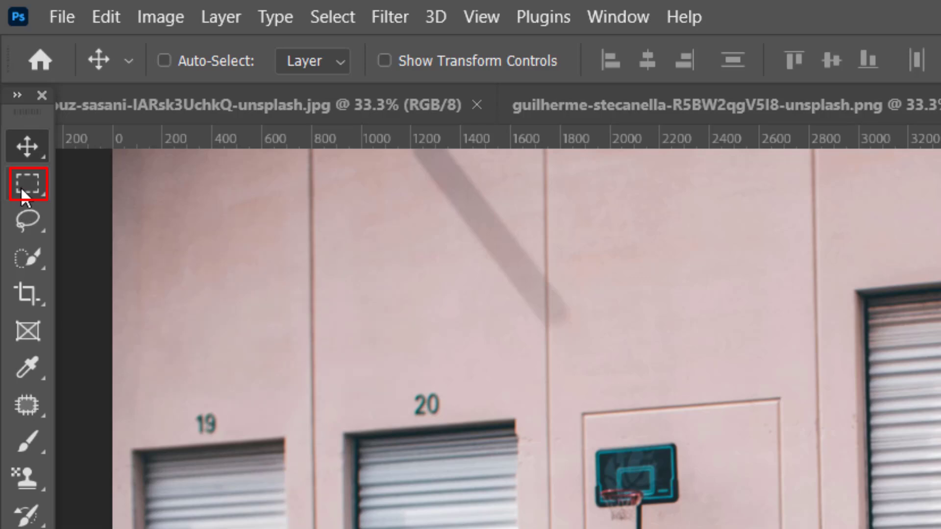
Draw a rectangular marquee selection around the red car.
click(20, 187)
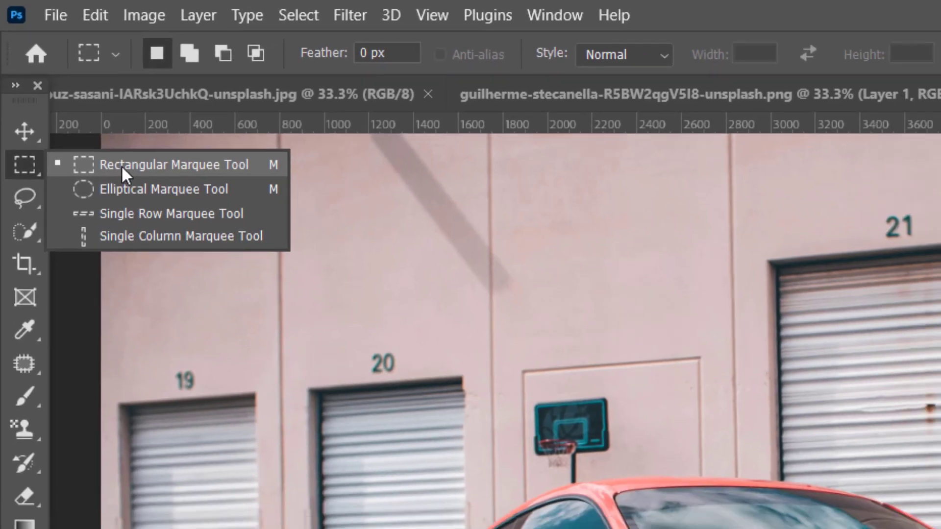
click(118, 184)
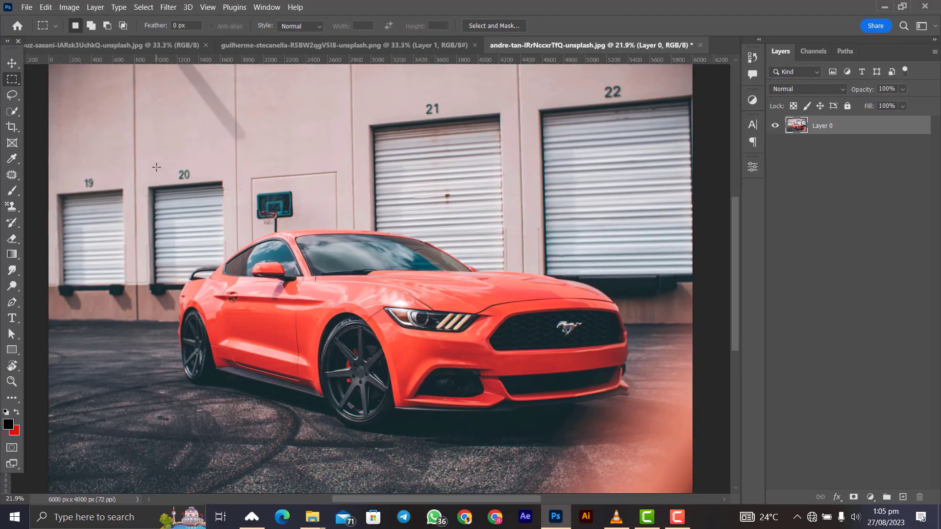
drag(157, 167, 653, 454)
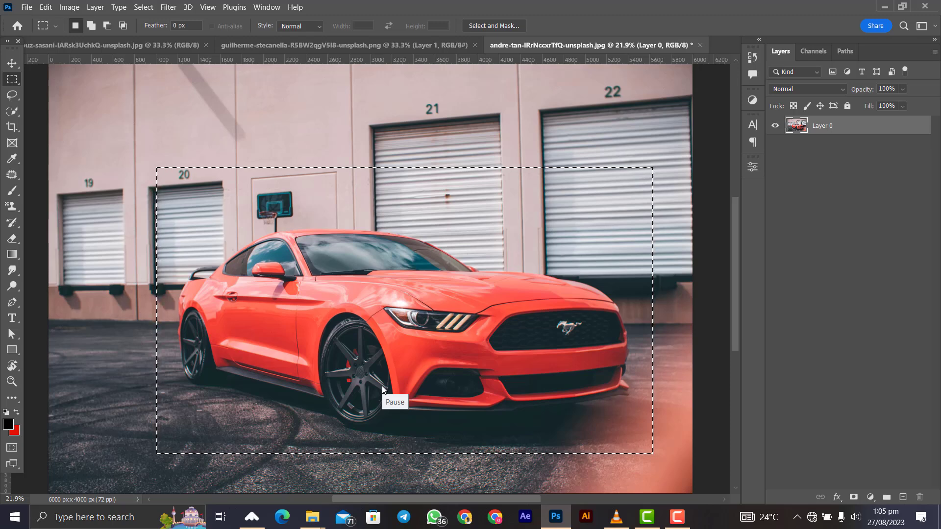
Copy the selection onto Layer 1 with Layer Via Copy, check it, then undo.
right_click(384, 222)
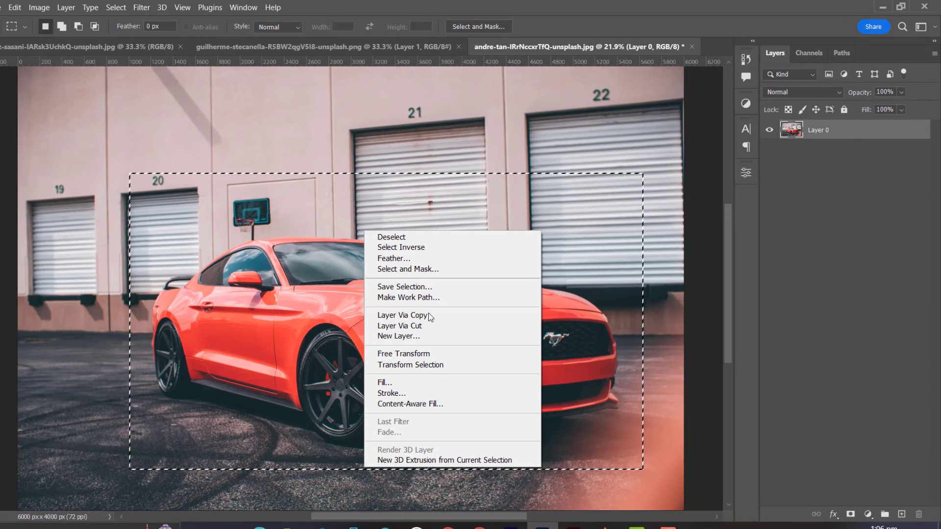
click(446, 306)
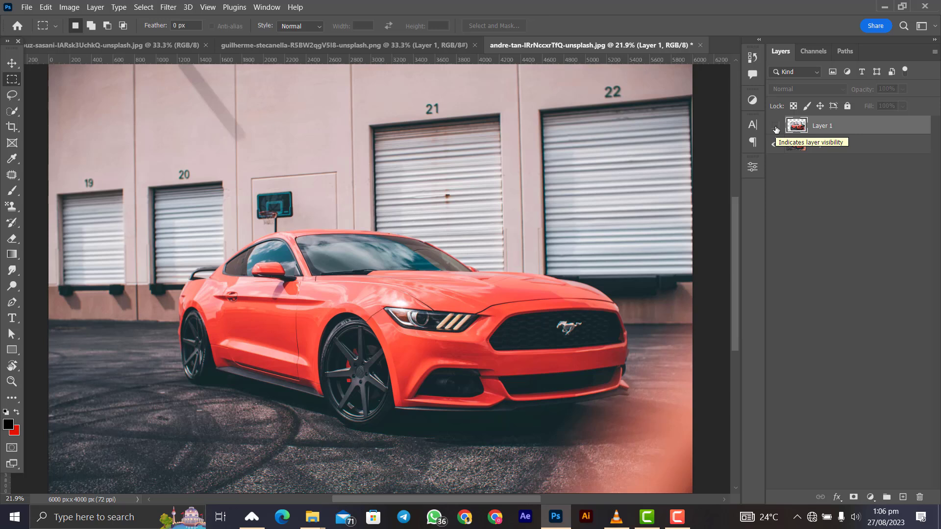
click(775, 127)
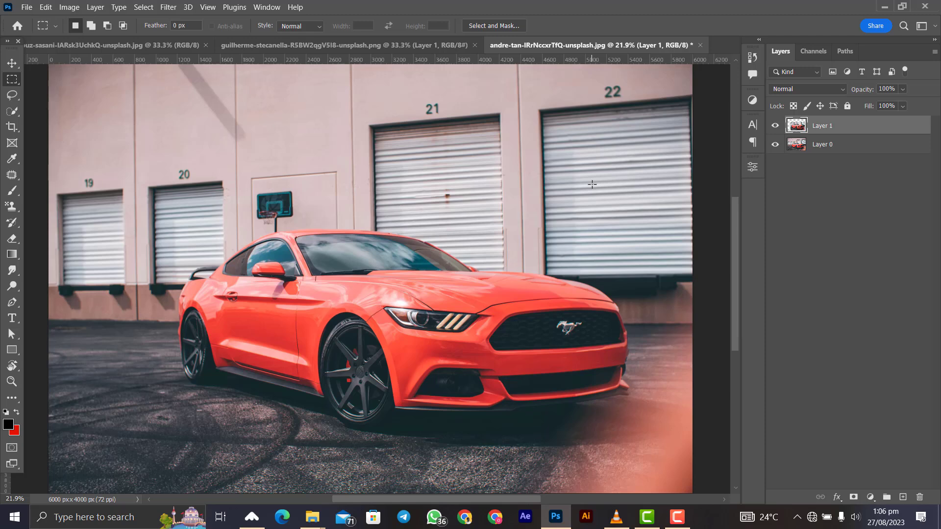
key(ctrl+z)
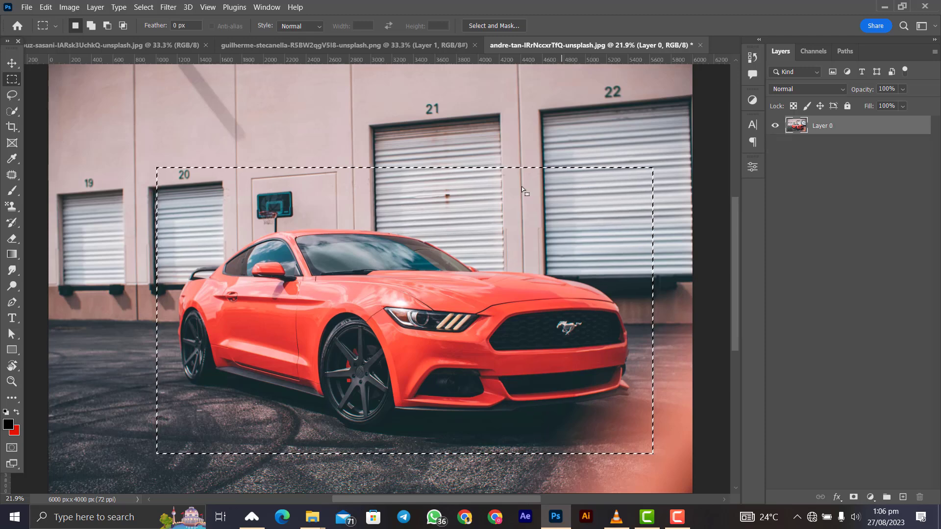
Cut the car rectangle onto Layer 1 via Layer Via Cut, toggling it to reveal the gap.
right_click(475, 204)
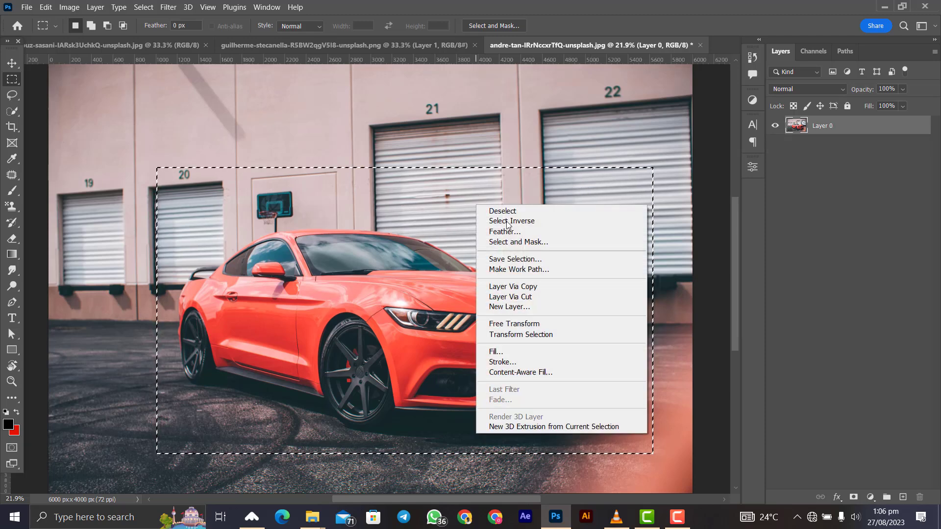
click(532, 299)
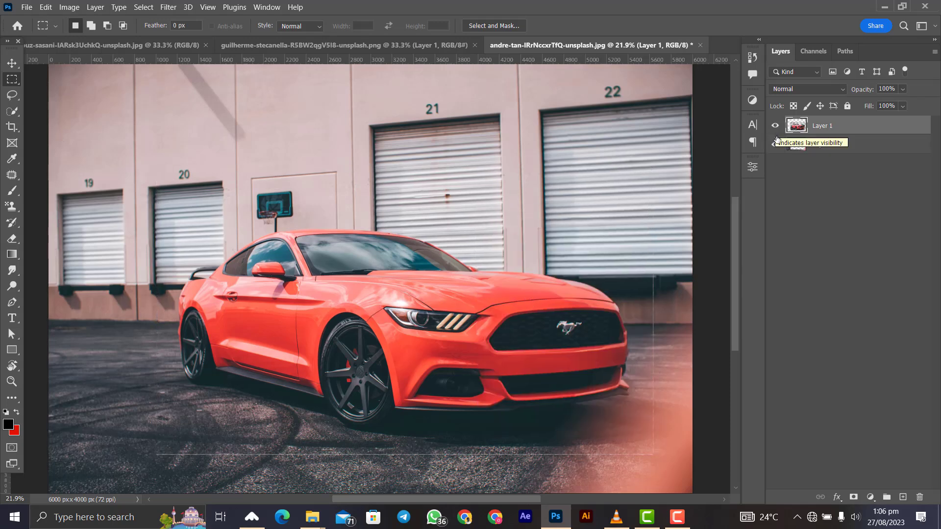
click(775, 129)
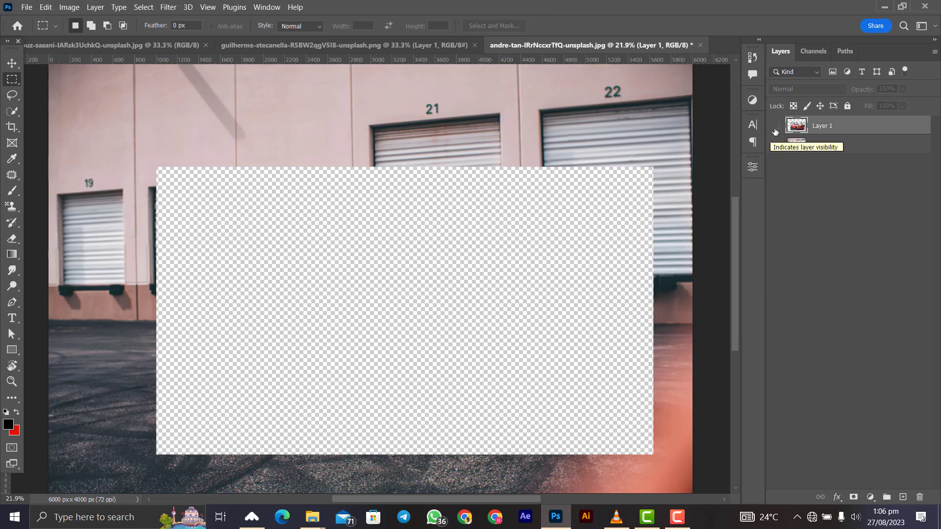
click(775, 126)
right_click(12, 79)
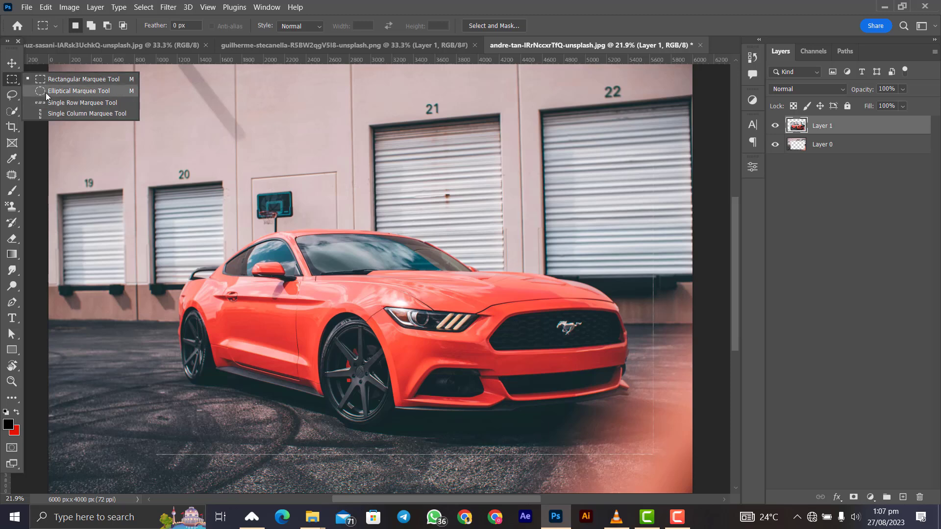
Draw elliptical selections over the car, then undo the cut to restore a single Layer 0.
click(46, 91)
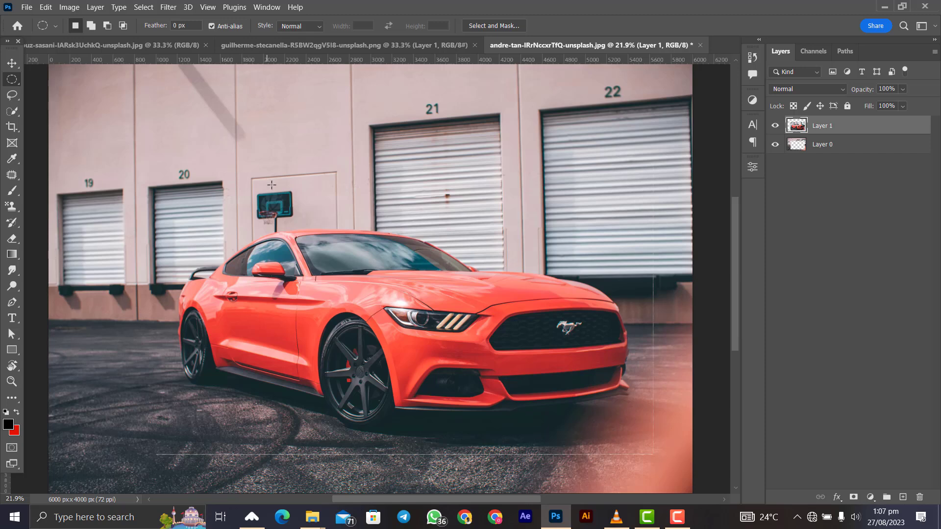
drag(227, 173, 554, 407)
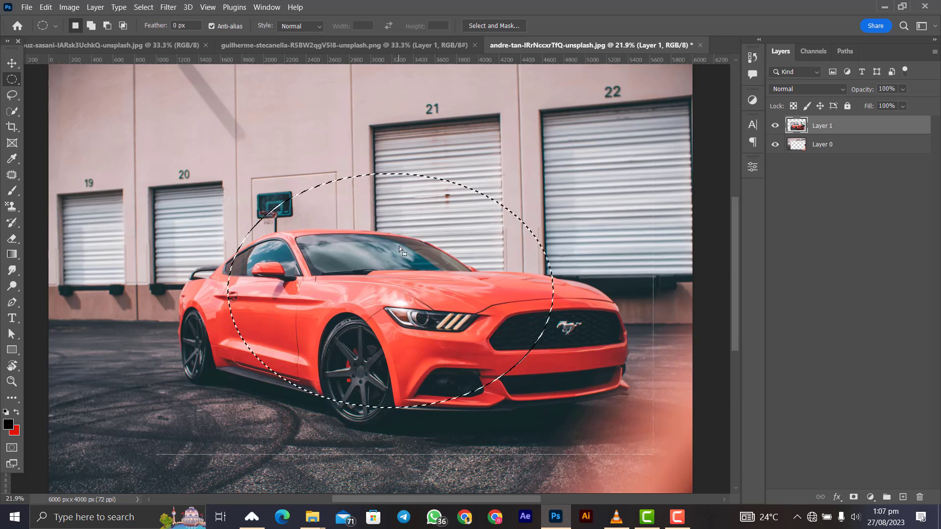
click(265, 153)
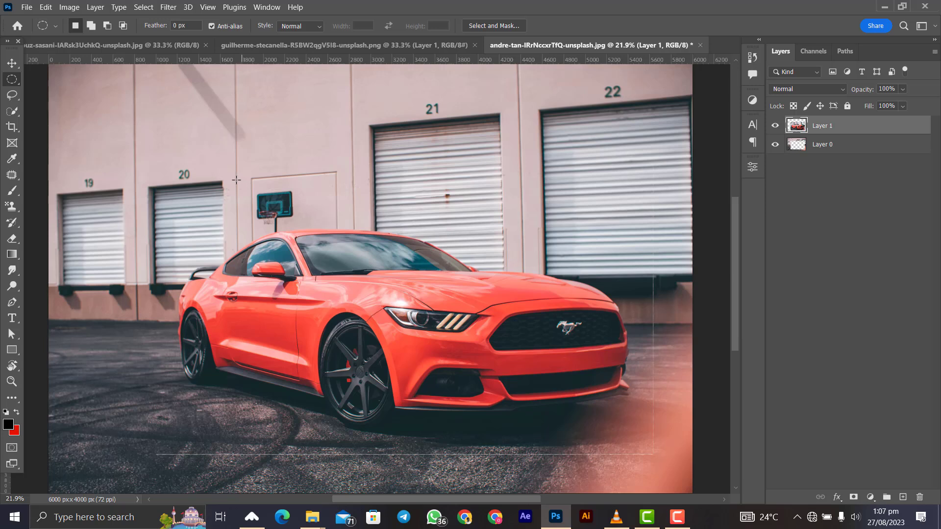
drag(233, 174, 461, 405)
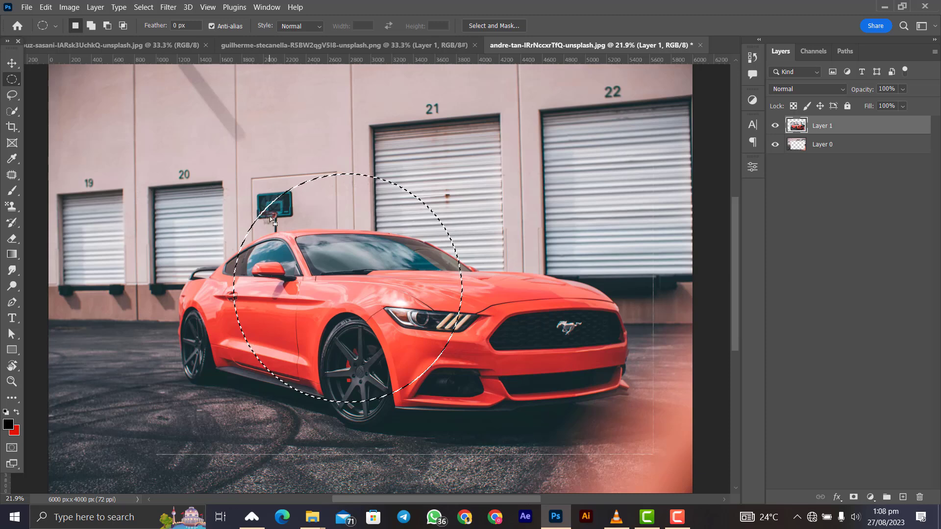
key(ctrl+z)
right_click(6, 79)
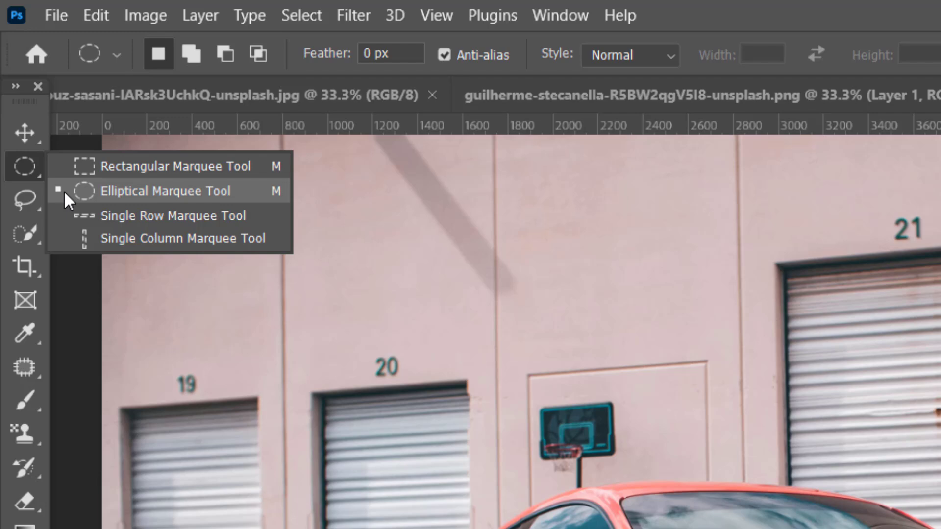
Select a single-pixel row, then a single-pixel column, in the car photo.
click(162, 216)
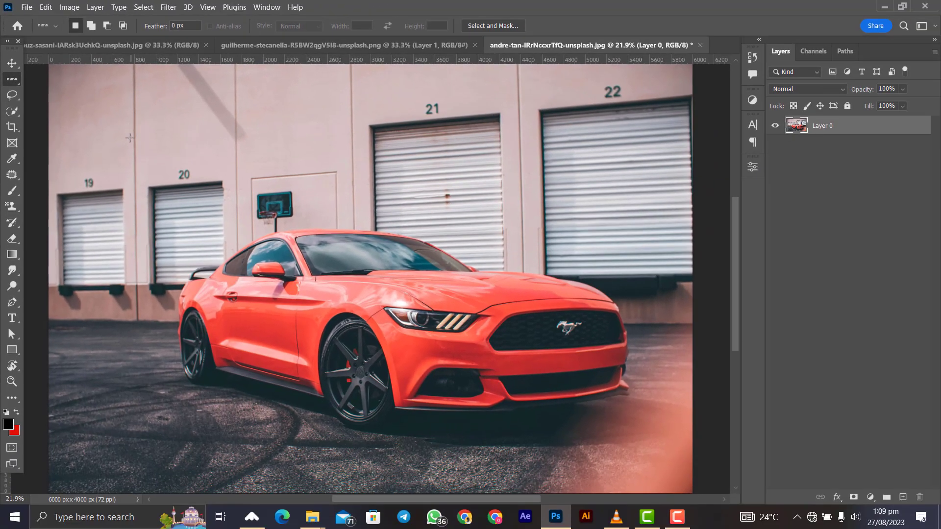
click(130, 138)
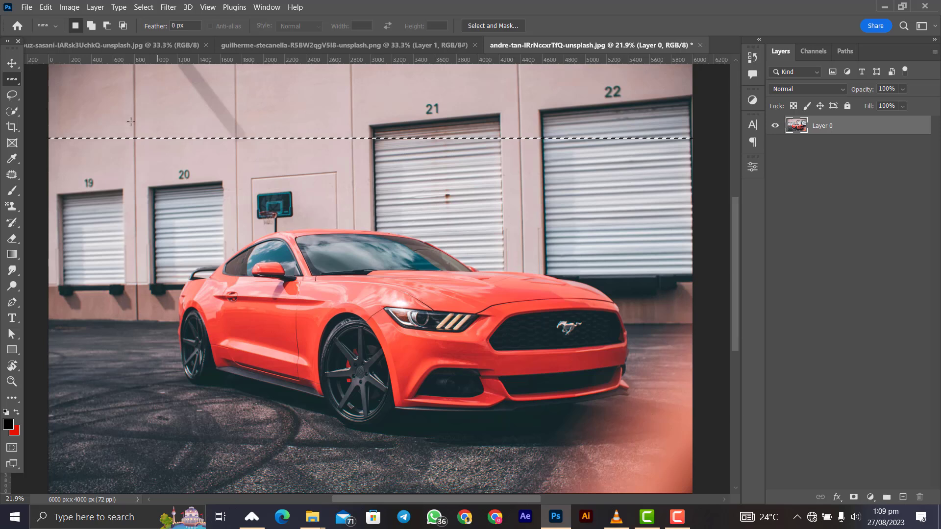
right_click(12, 79)
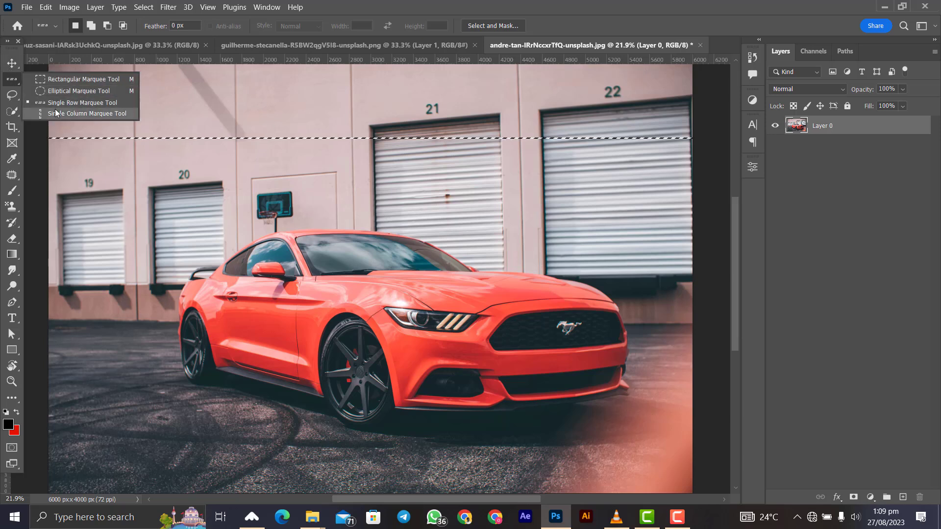
click(55, 113)
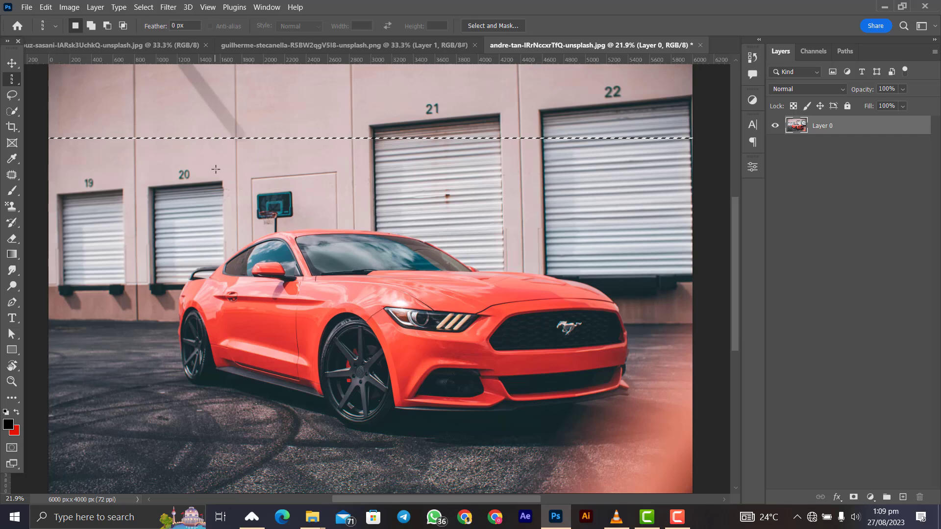
click(216, 169)
key(l)
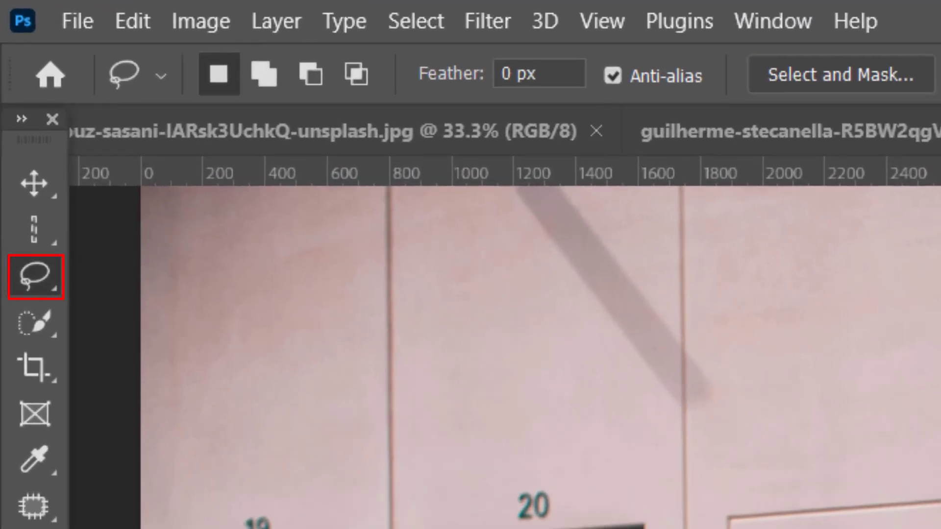
Trace a freehand Lasso loop around the whole Mustang, closing it at its start.
right_click(35, 277)
click(162, 280)
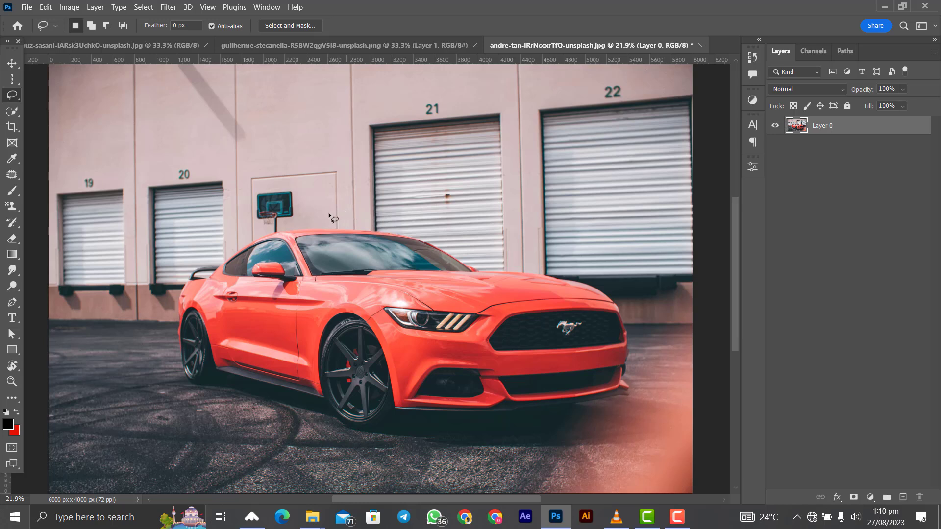
mouse_move(347, 213)
mouse_down()
mouse_move(284, 216)
mouse_move(221, 236)
mouse_move(181, 273)
mouse_up()
drag(502, 434, 653, 406)
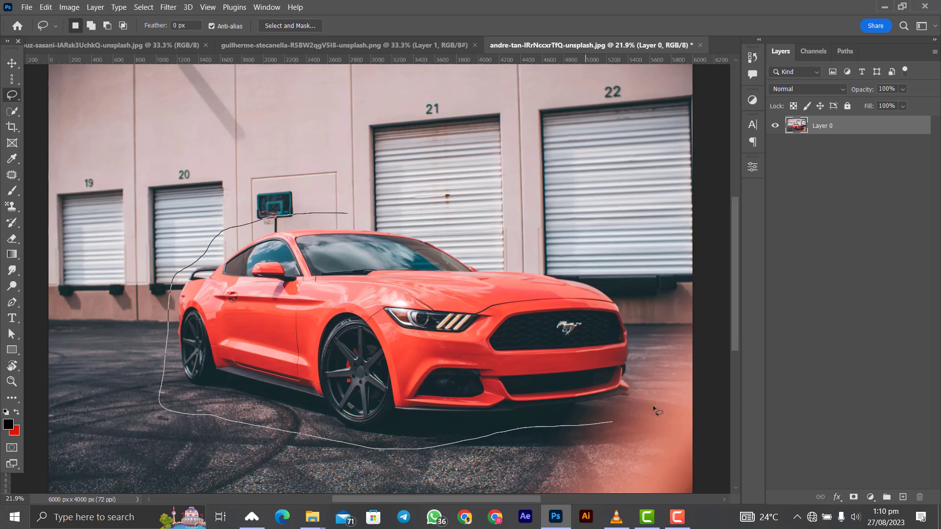
mouse_move(618, 293)
mouse_down()
mouse_move(562, 242)
mouse_move(431, 199)
mouse_up()
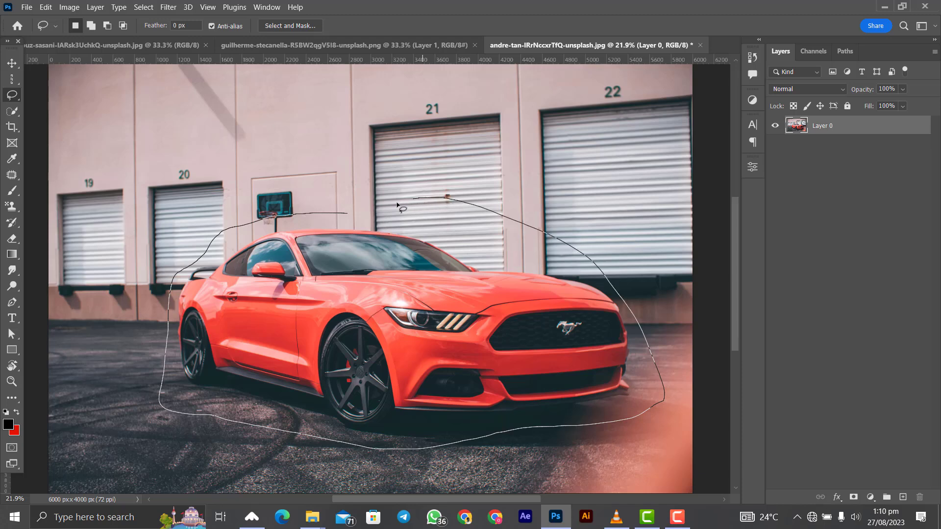
drag(343, 214, 345, 213)
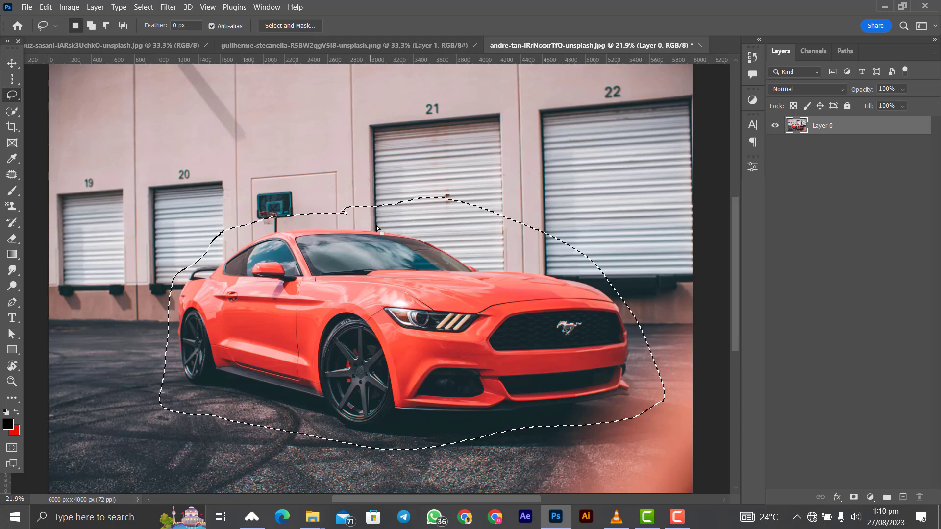
right_click(388, 237)
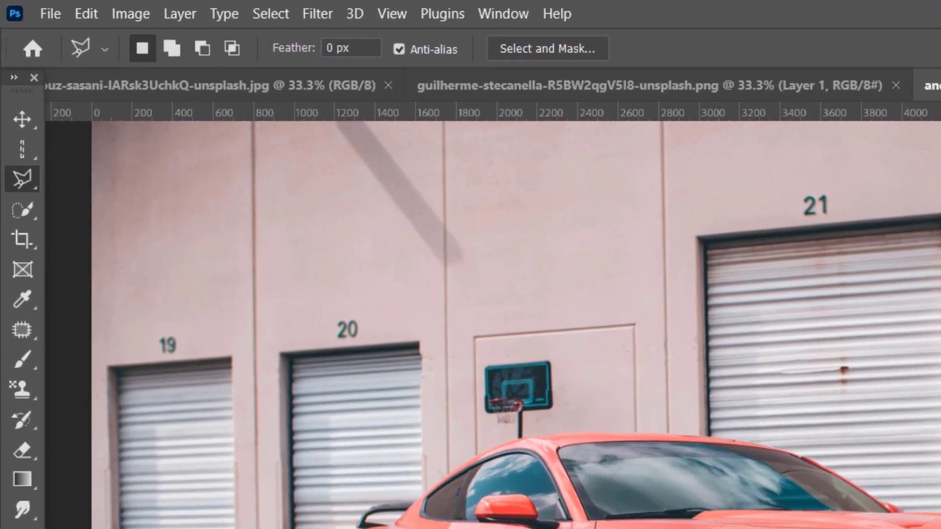
Start a Polygonal Lasso outline with corners along the car's roof, rear and underside.
right_click(20, 178)
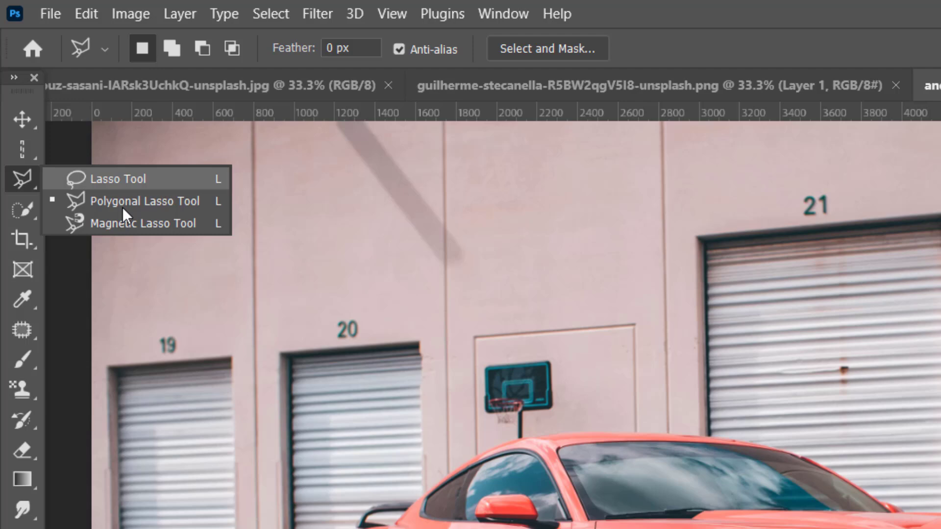
click(19, 176)
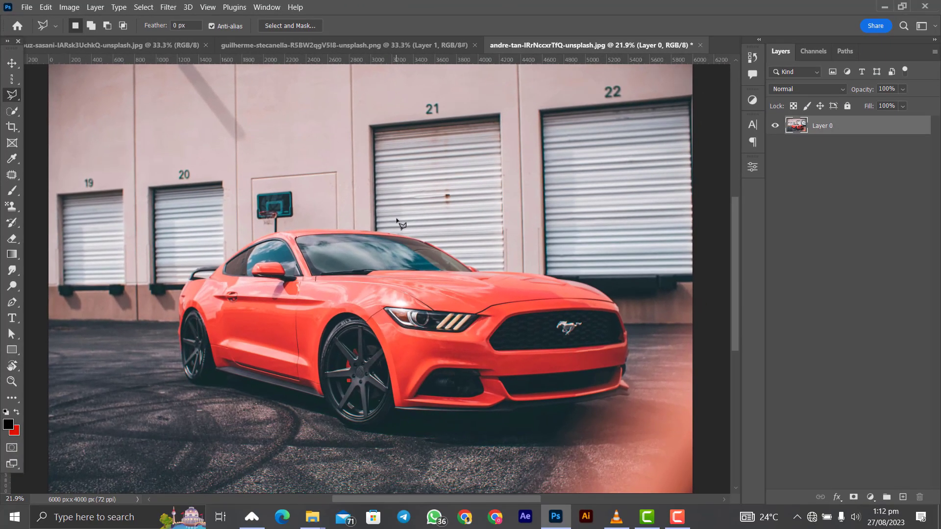
click(416, 229)
click(240, 228)
click(188, 245)
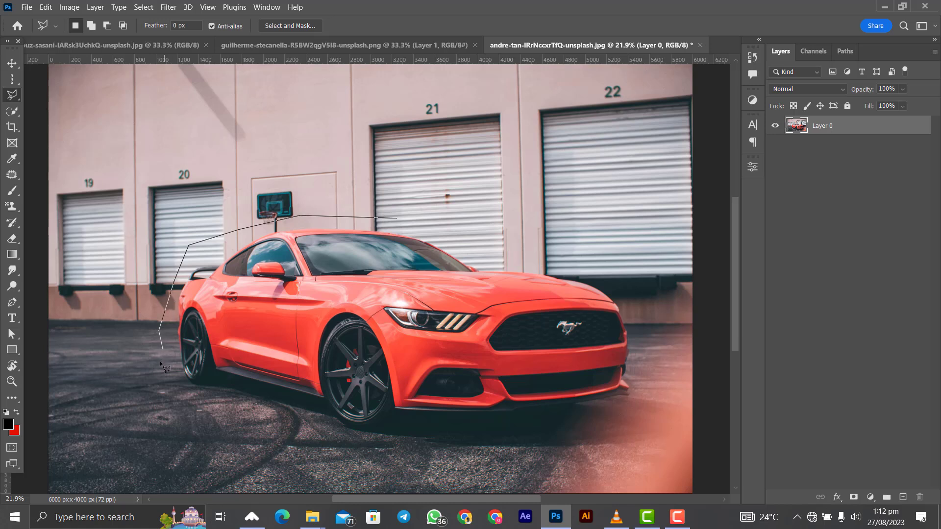
click(219, 395)
click(336, 432)
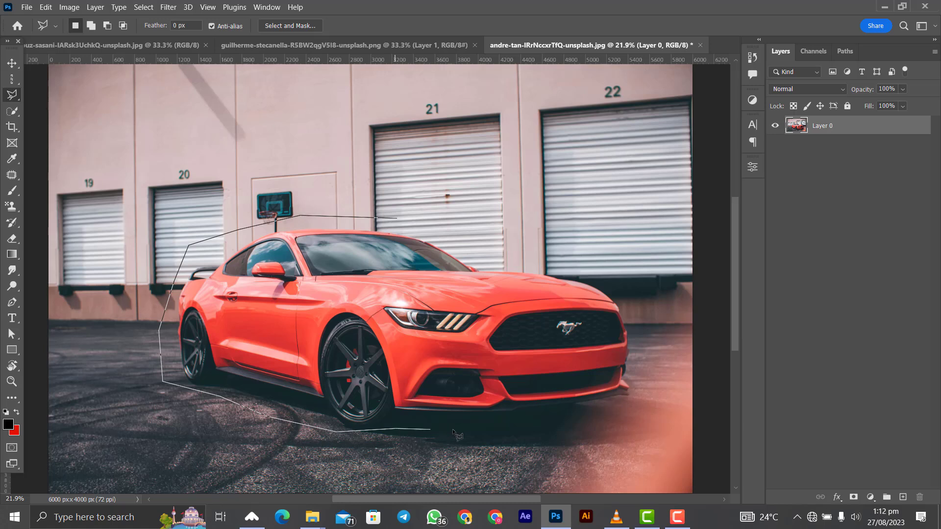
Add corners around the car's front and hood, closing the polygon at the start.
click(545, 427)
click(630, 412)
click(671, 376)
click(666, 327)
click(639, 265)
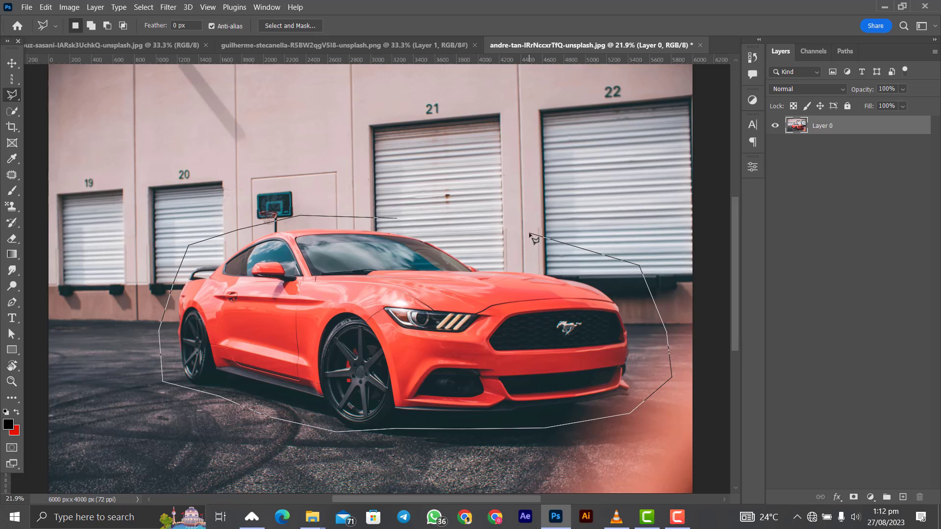
click(530, 234)
click(483, 224)
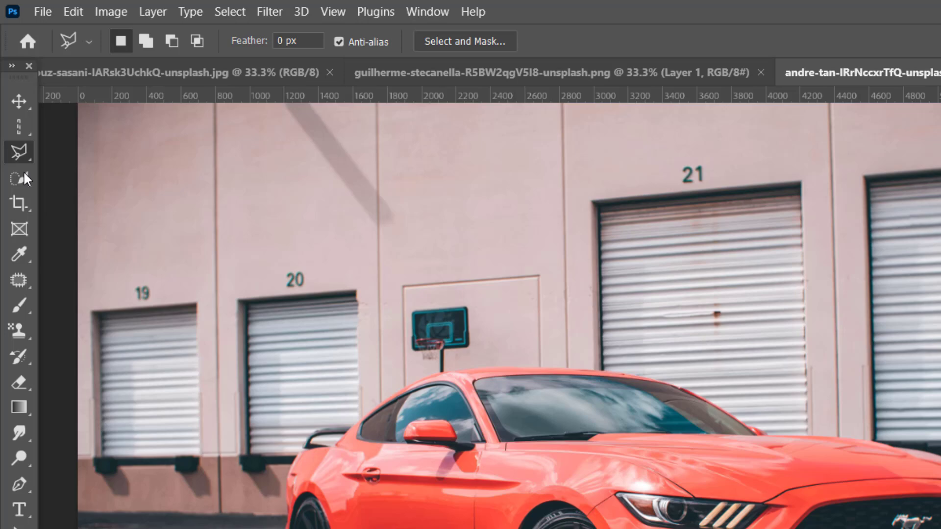
Switch to the Magnetic Lasso (Width 10 px, Contrast 10%), zoom in, and start at the roofline.
right_click(12, 95)
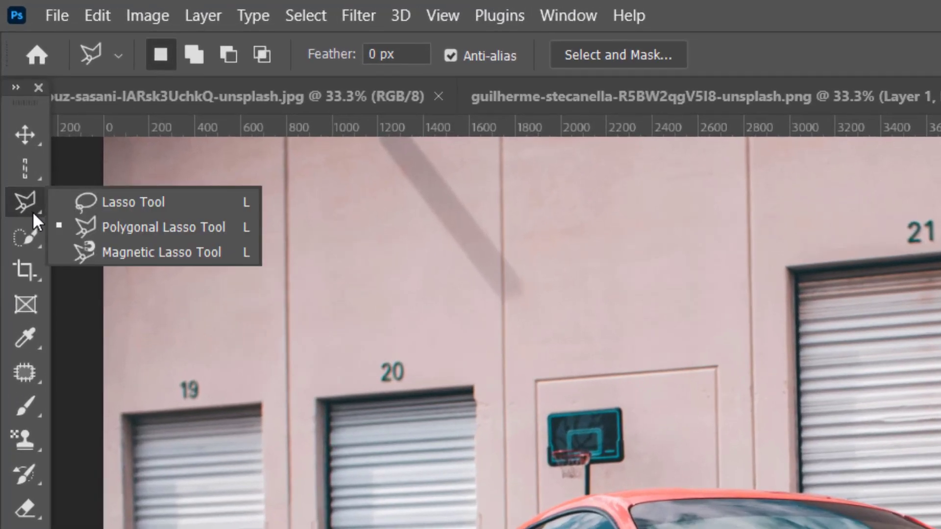
click(181, 253)
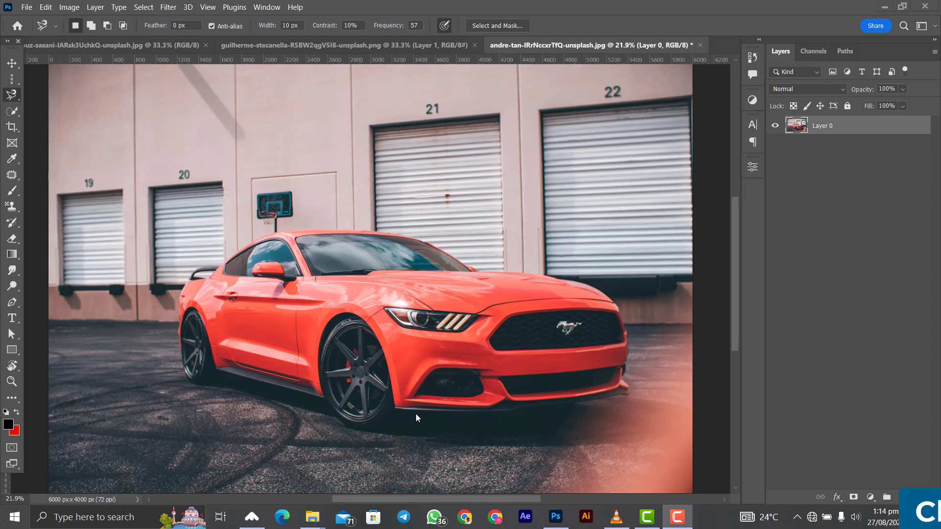
click(811, 273)
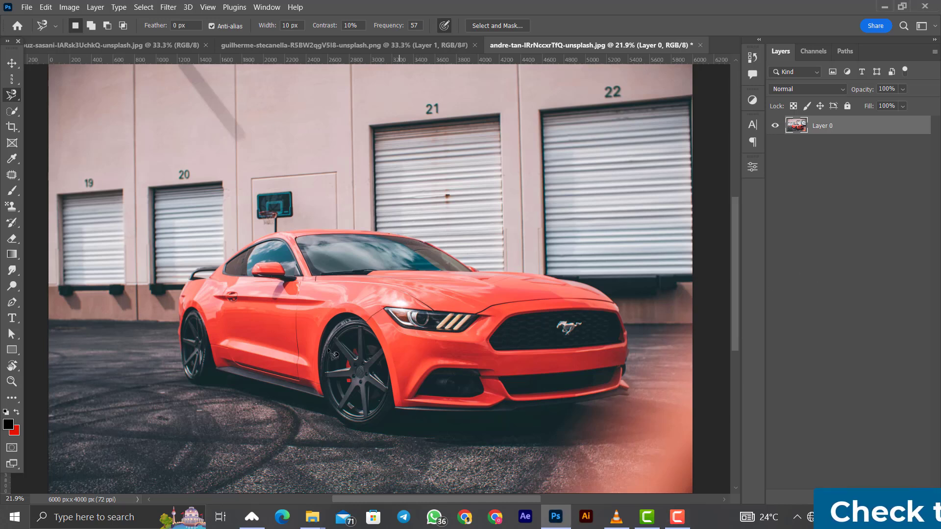
key(ctrl+plus)
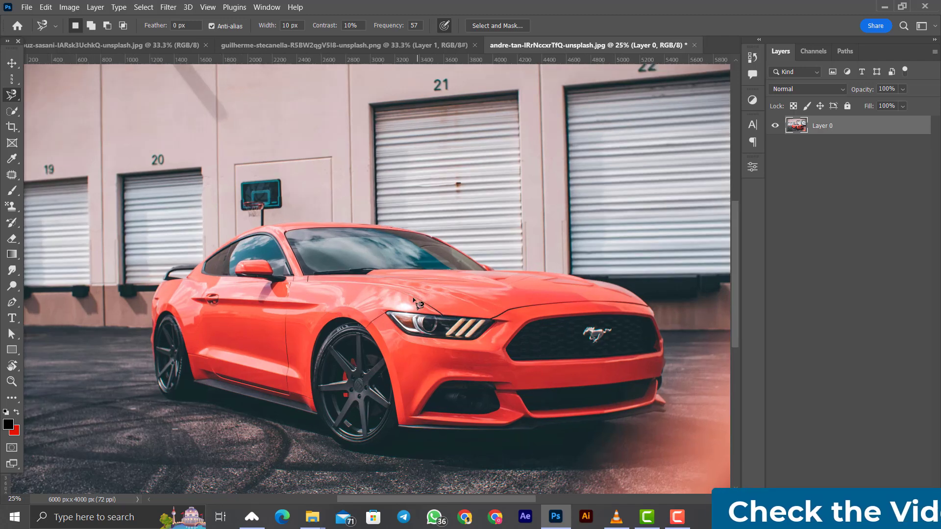
click(333, 223)
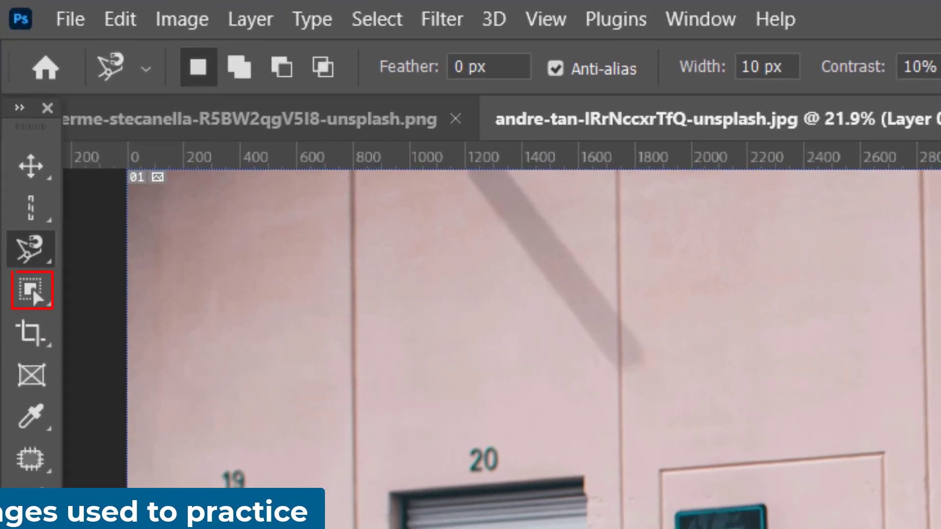
Select the whole red Mustang with the Object Selection Tool, deselect, then restore the selection.
click(34, 288)
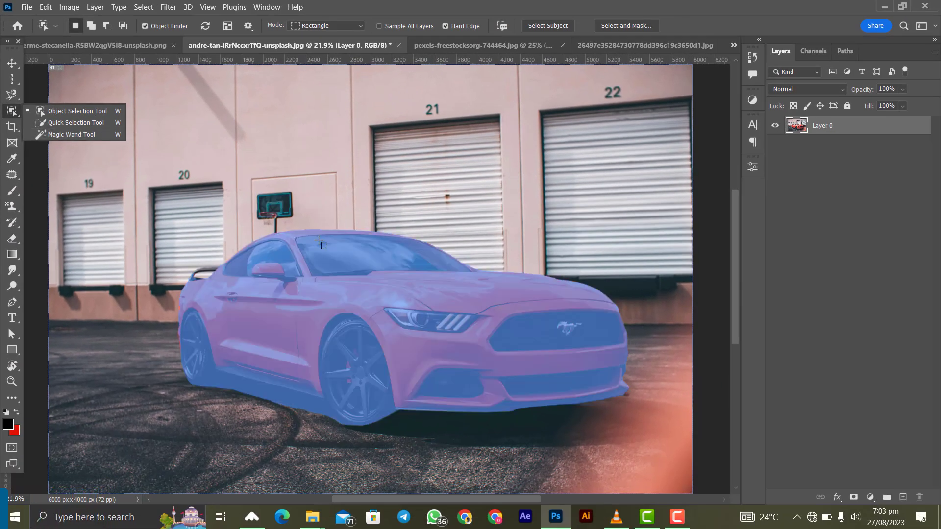
click(333, 274)
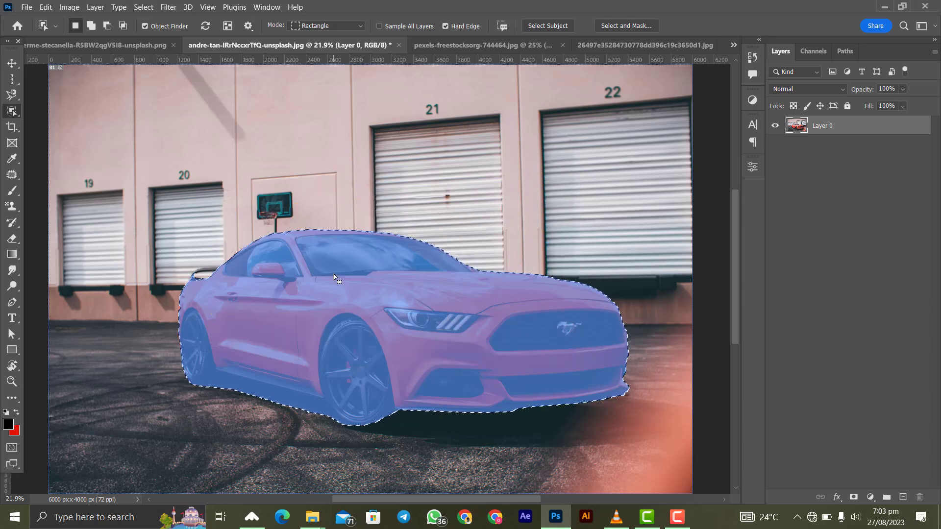
key(ctrl+d)
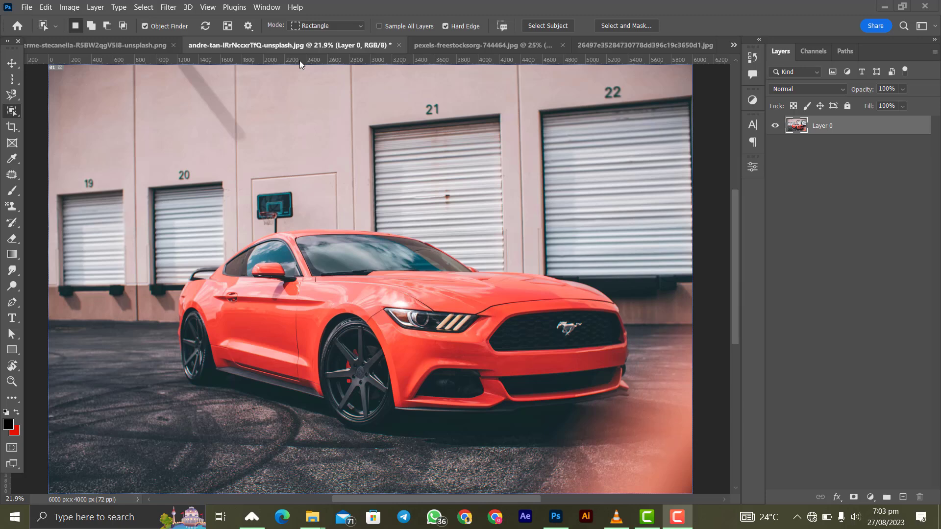
key(ctrl+z)
right_click(12, 111)
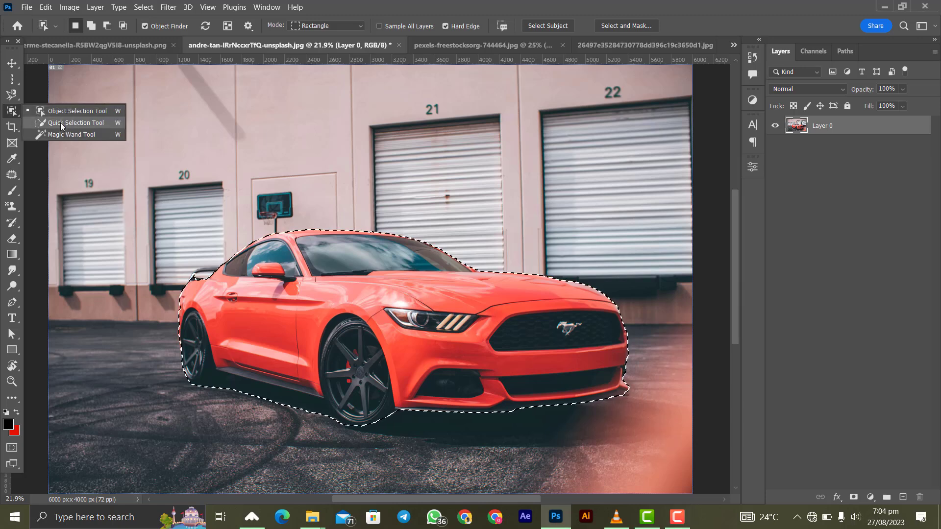
Clear the old selection, pick the Quick Selection Tool and make Layer 0 active.
click(60, 122)
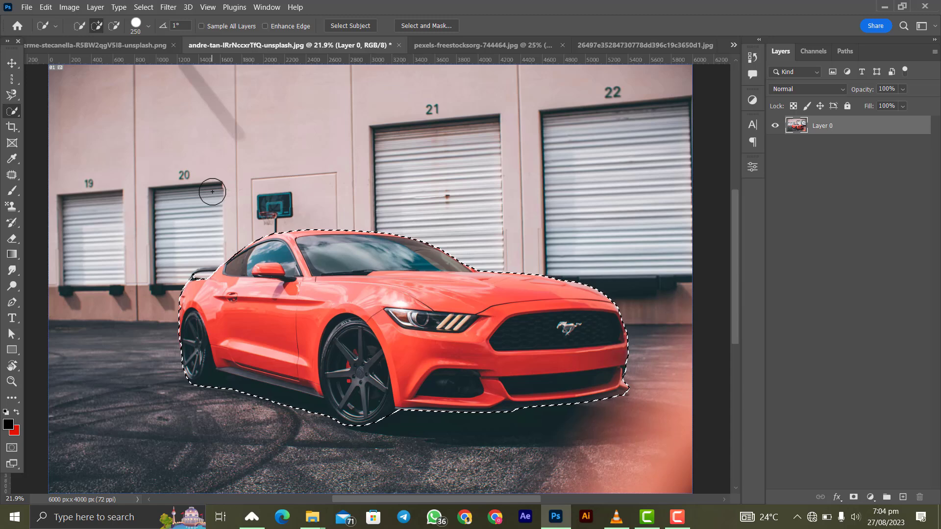
key(ctrl+d)
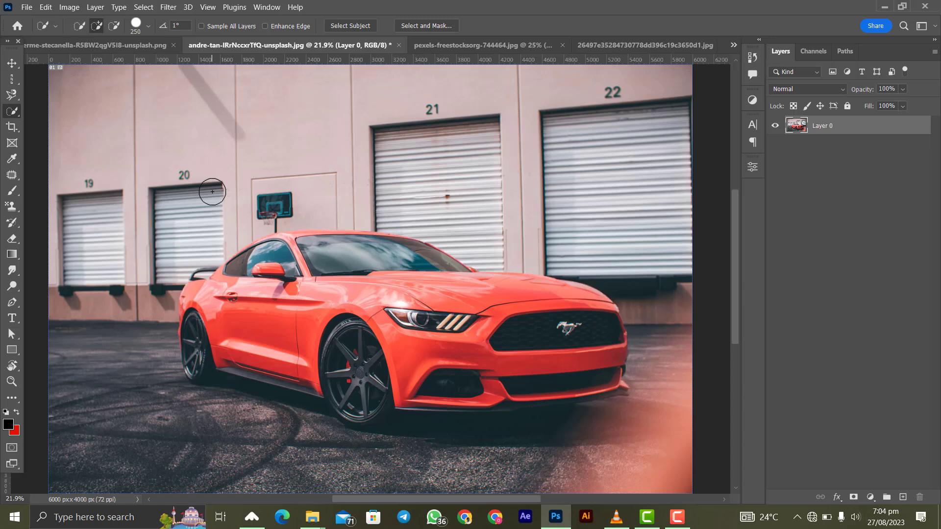
key(shift+w)
right_click(13, 111)
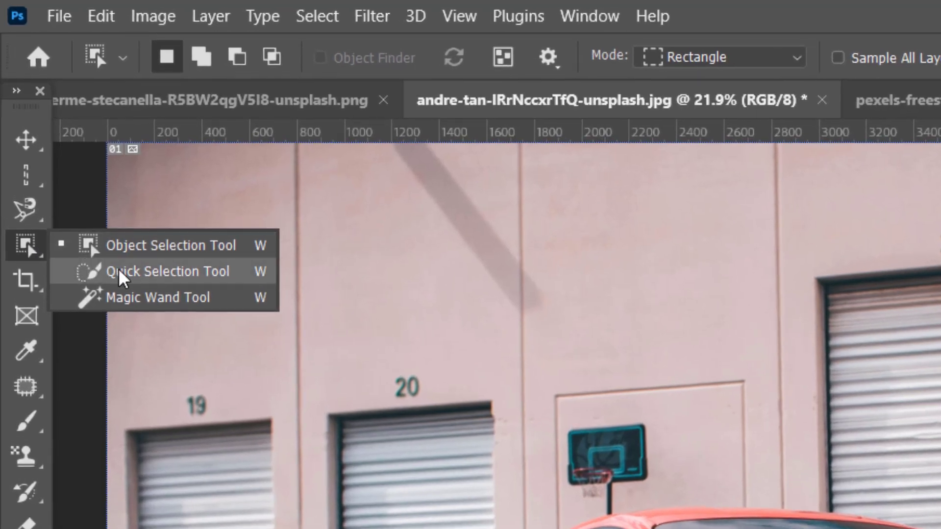
click(84, 244)
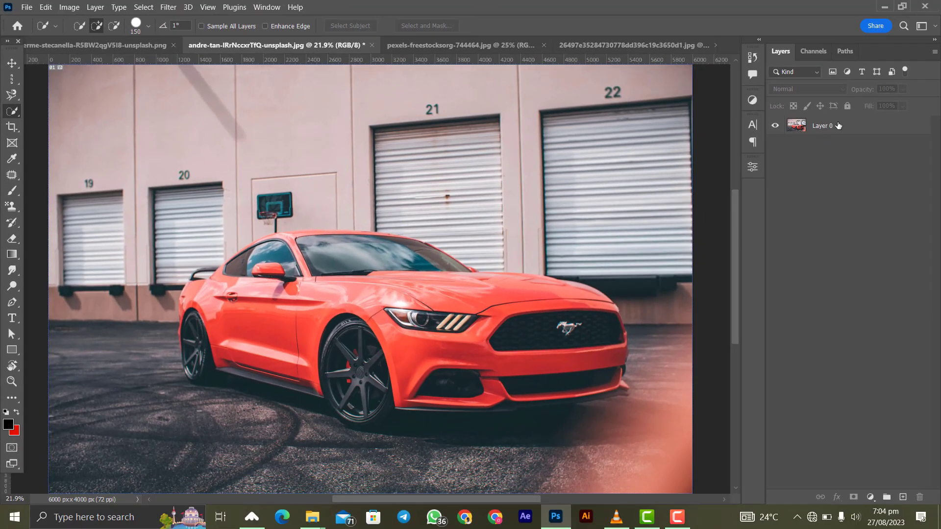
click(838, 126)
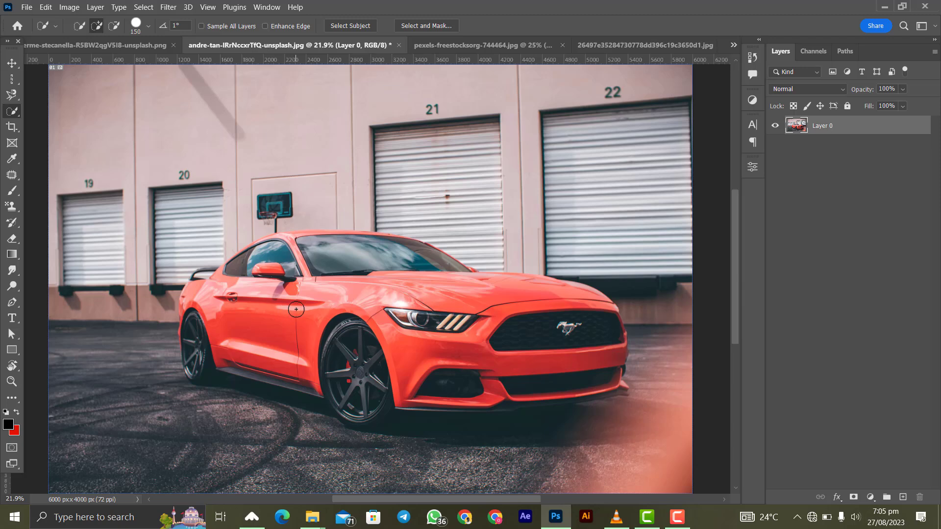
Brush over the car's side, fender, rear quarter, windshield and roof, resizing the brush to 300 then 175.
mouse_move(296, 309)
mouse_down()
mouse_move(454, 348)
mouse_move(471, 343)
mouse_move(434, 307)
mouse_move(388, 297)
mouse_up()
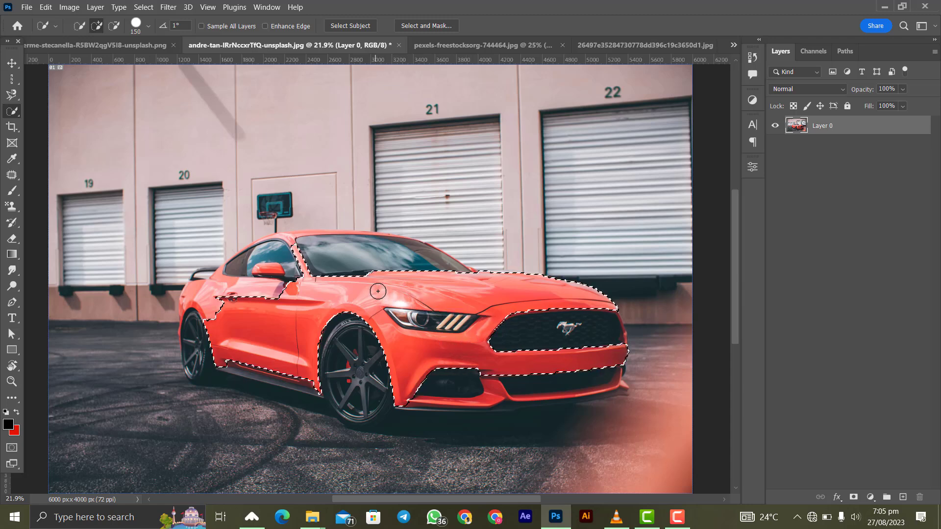
key(bracketright)
key(bracketright)
key(bracketright)
key(bracketright)
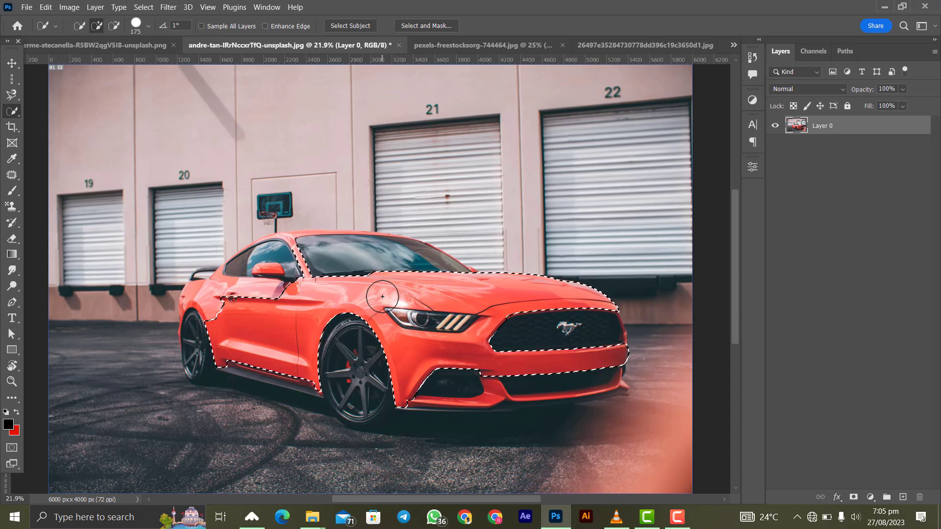
key(bracketleft)
key(bracketleft)
key(bracketleft)
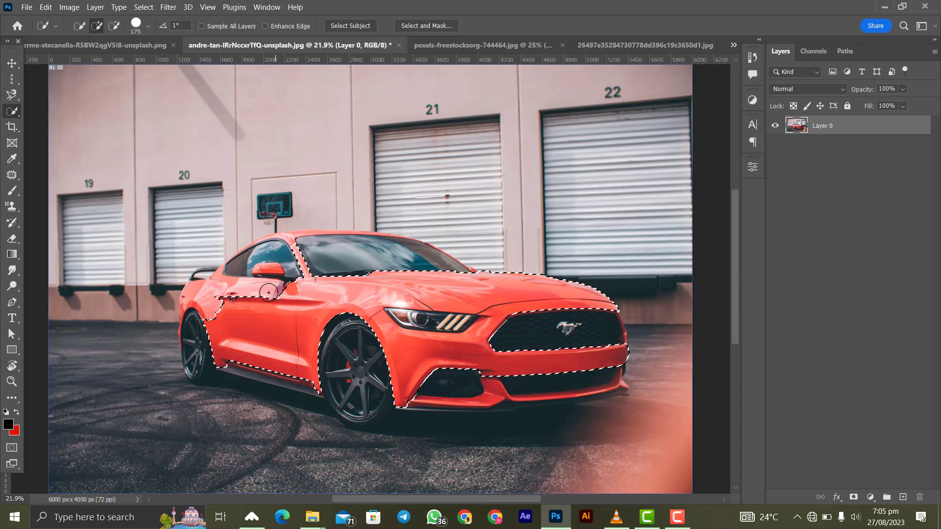
drag(201, 299, 226, 316)
key(ctrl+plus)
key(ctrl+plus)
key(ctrl+plus)
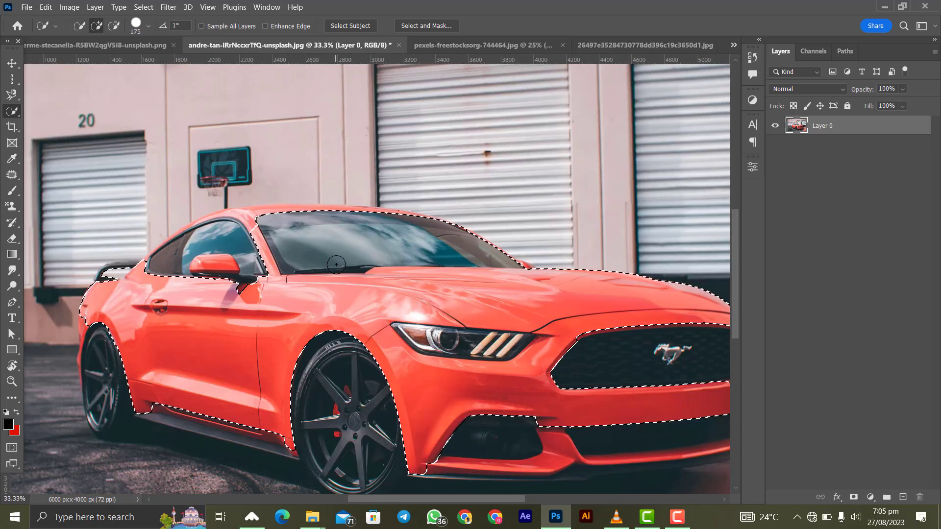
mouse_move(254, 278)
mouse_down()
mouse_move(201, 199)
mouse_move(267, 203)
mouse_up()
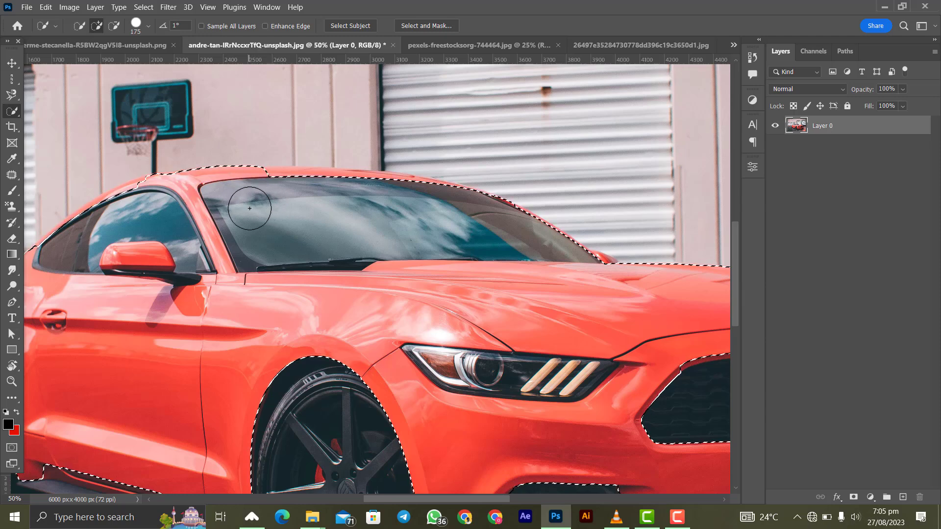
key(ctrl+0)
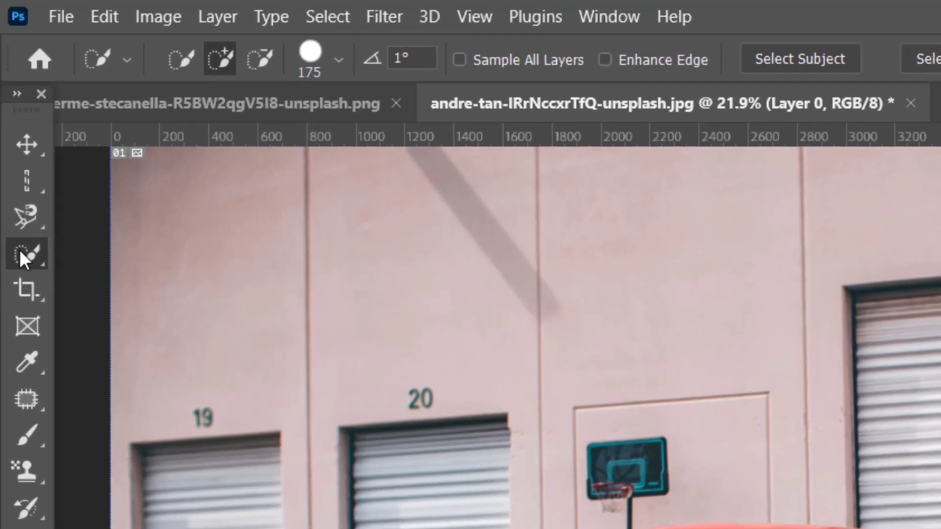
Unlock the alarm-clock layer, Magic Wand-select its white face and outer background, and nudge the clock up-right.
right_click(20, 250)
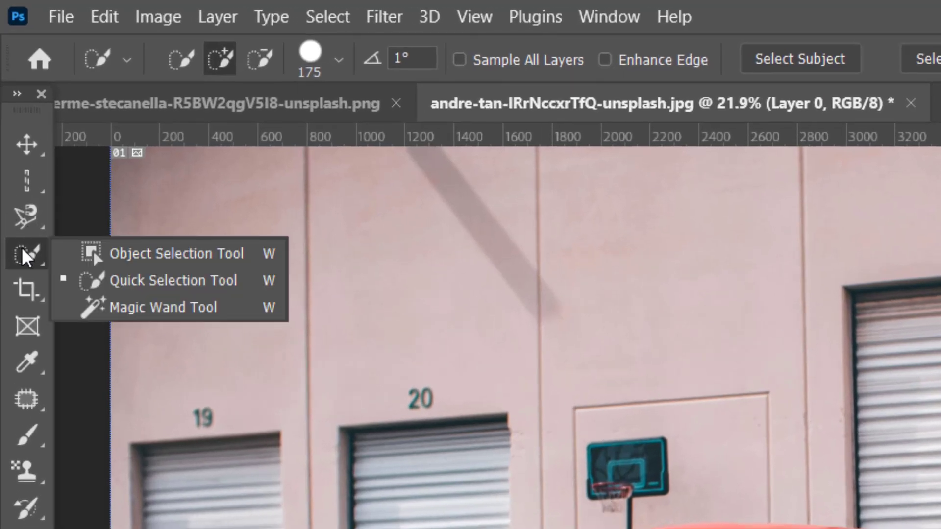
click(140, 313)
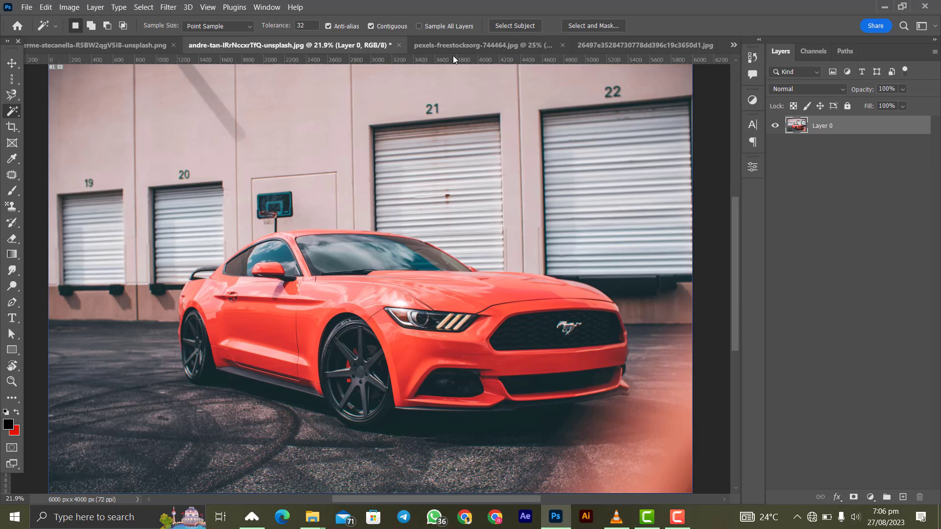
click(618, 46)
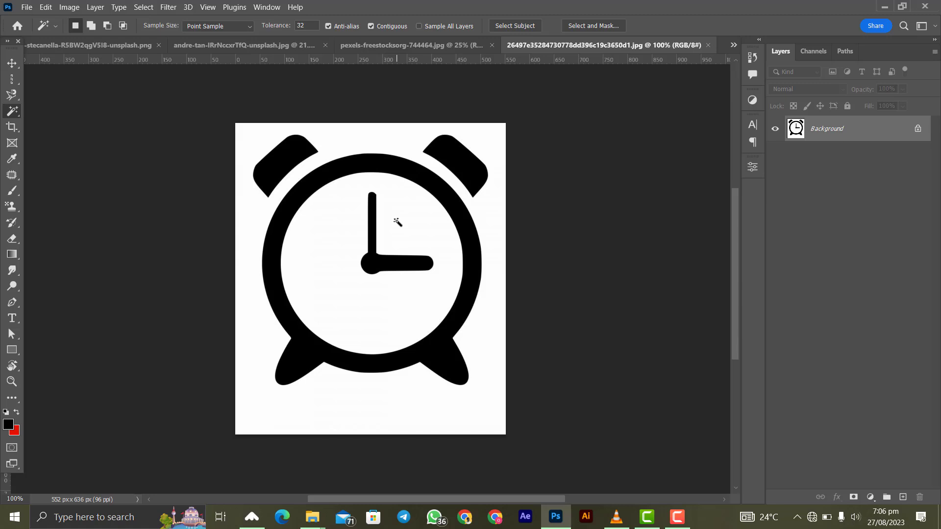
click(918, 129)
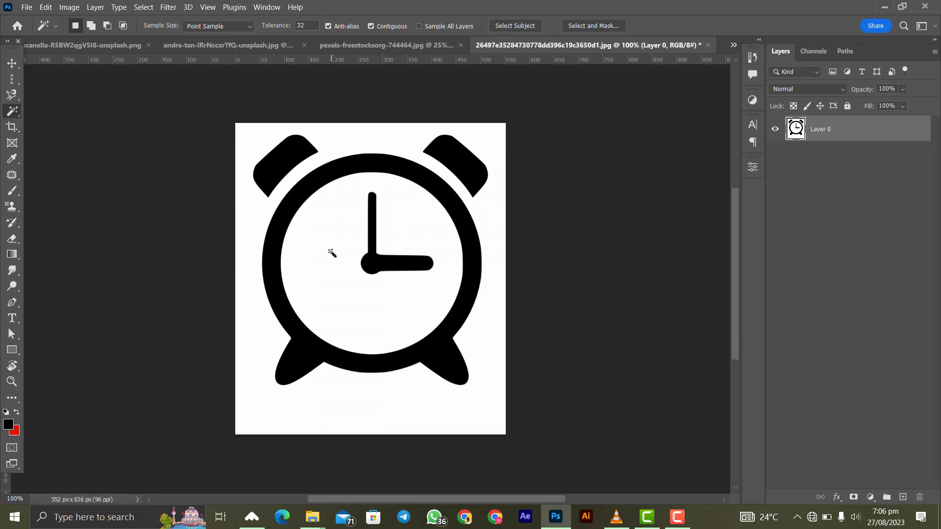
click(322, 244)
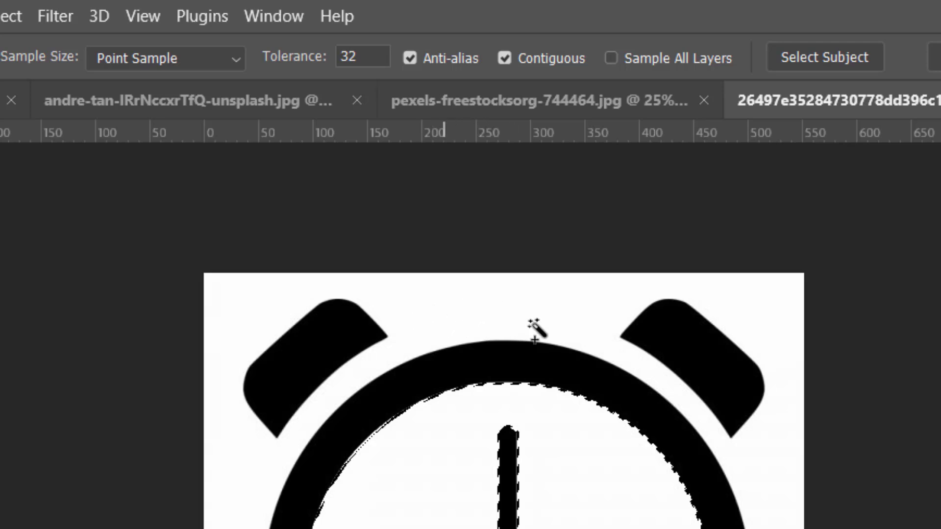
shift+click(472, 297)
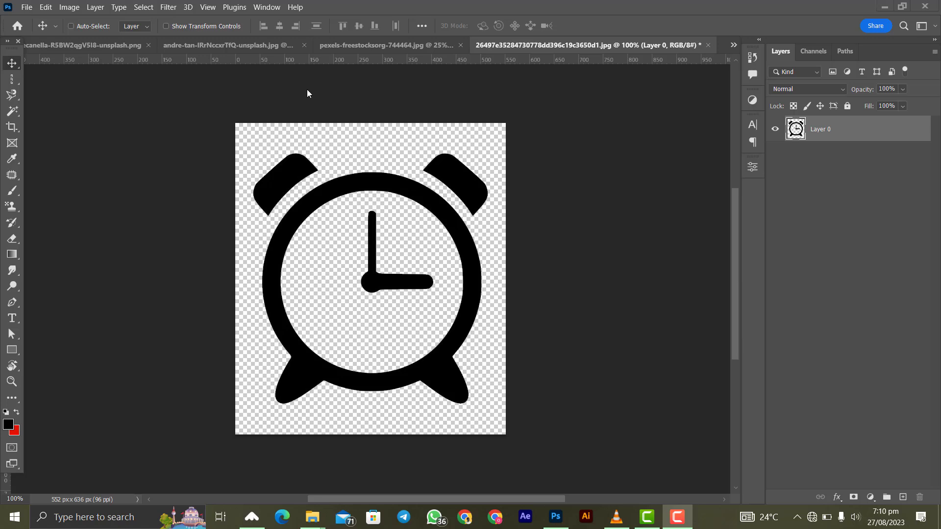
drag(350, 225, 359, 182)
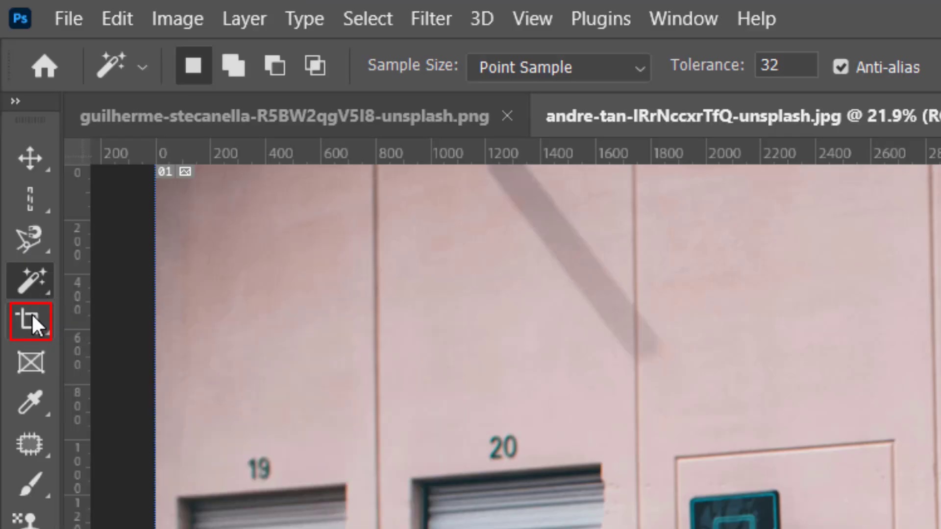
Crop the Mustang photo with the Crop Tool set to 10 in wide by 8 in high, and commit.
click(32, 316)
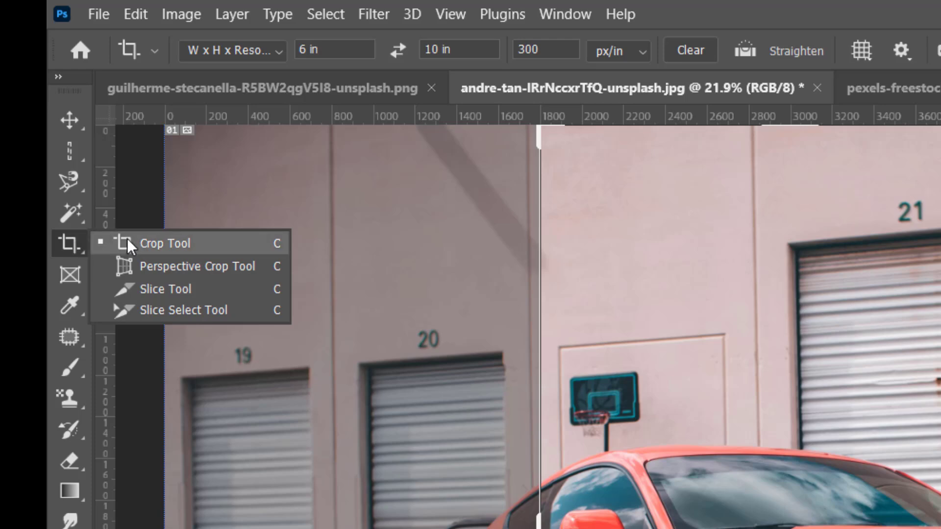
click(278, 52)
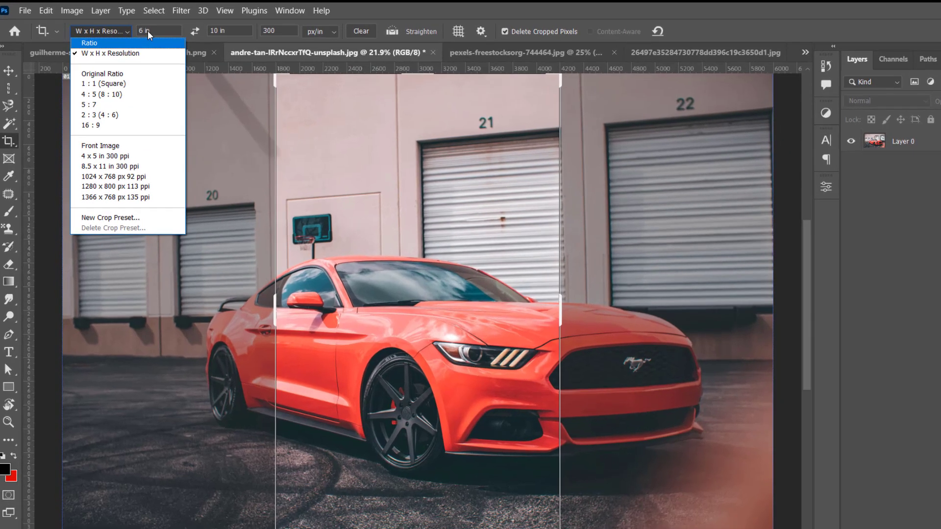
click(148, 30)
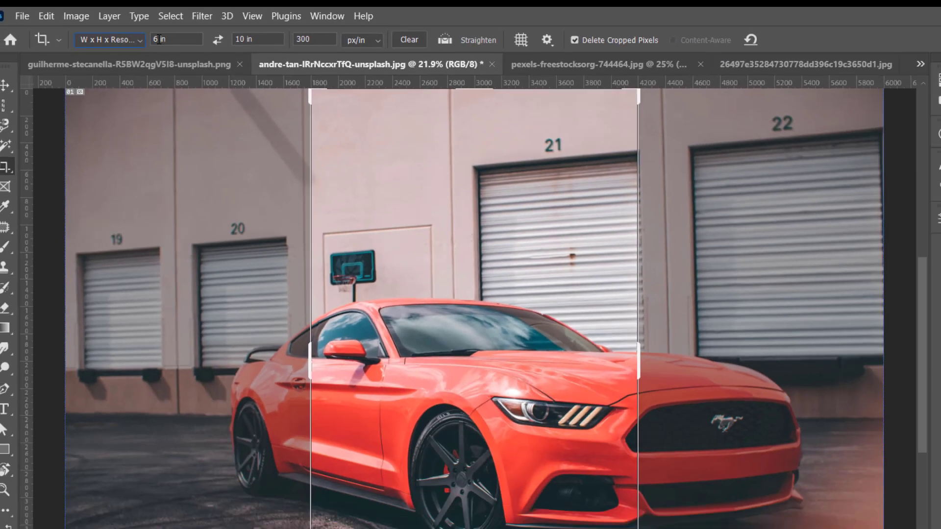
drag(286, 87, 212, 82)
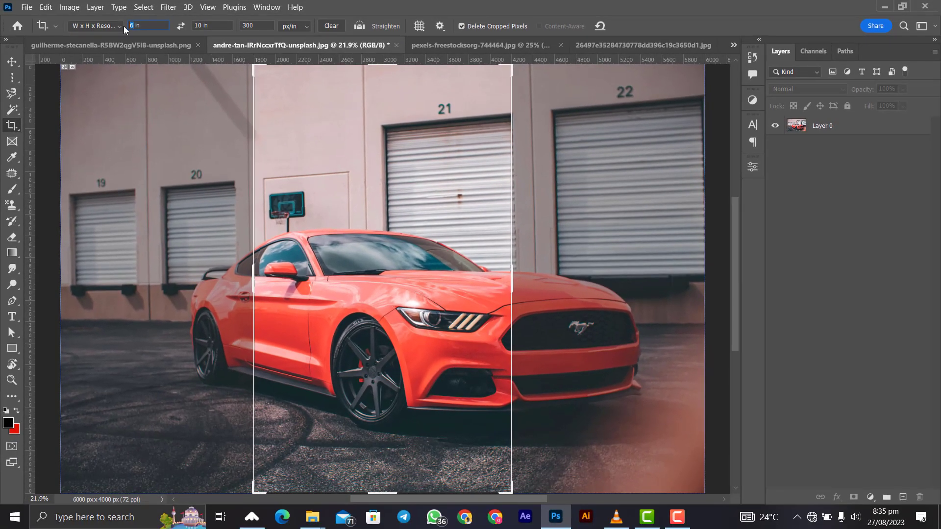
text(10)
click(205, 25)
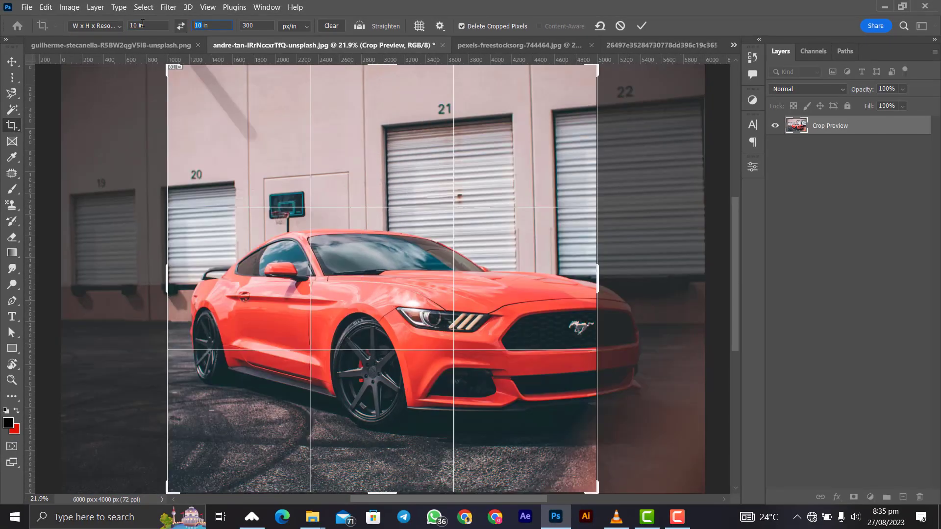
text(8)
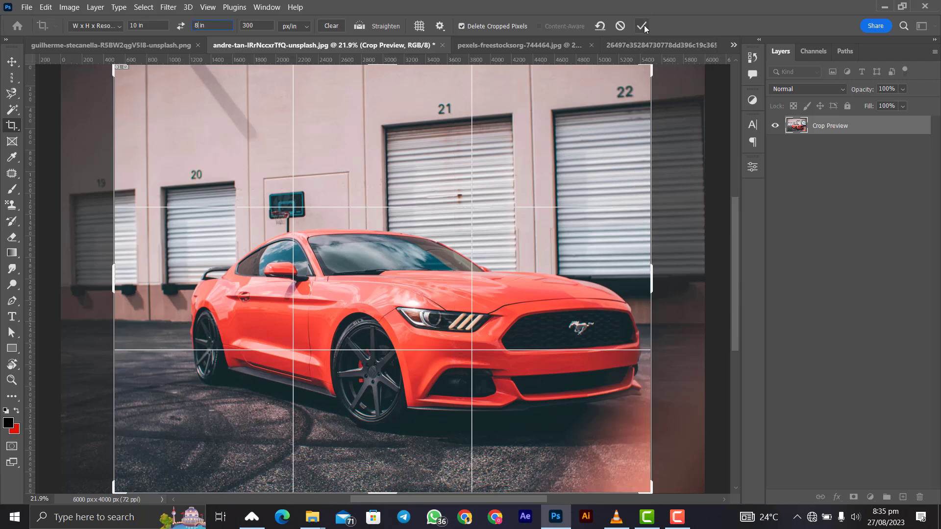
click(641, 26)
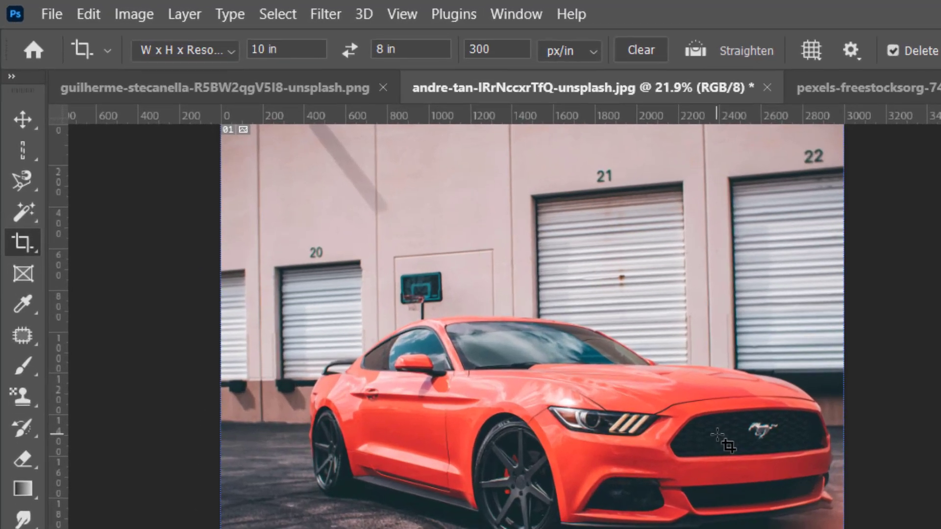
key(ctrl+0)
Perspective-crop the photo to the windshield by placing four corners on its edges and committing.
right_click(16, 170)
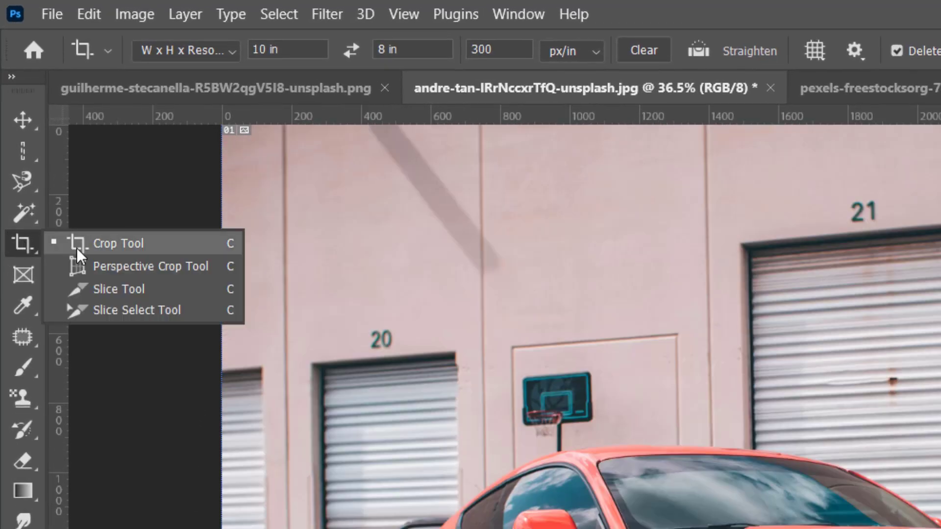
click(106, 272)
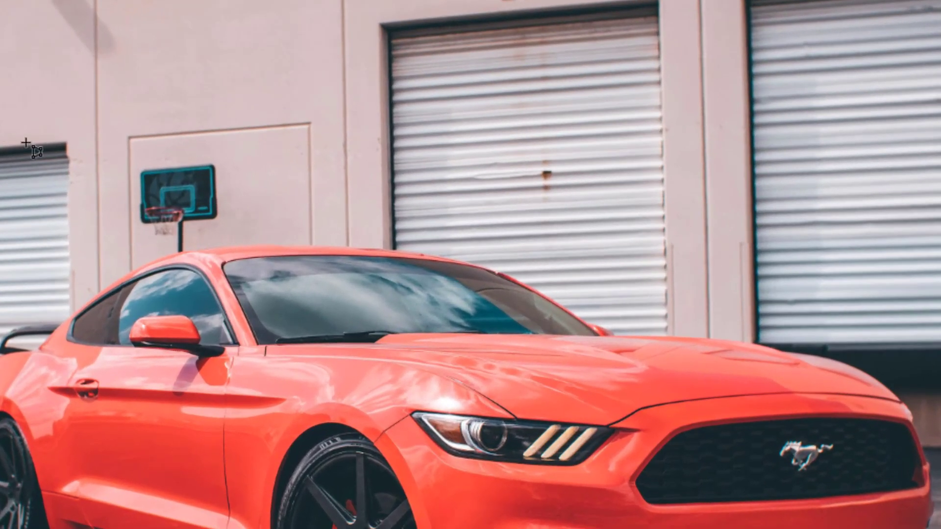
click(218, 265)
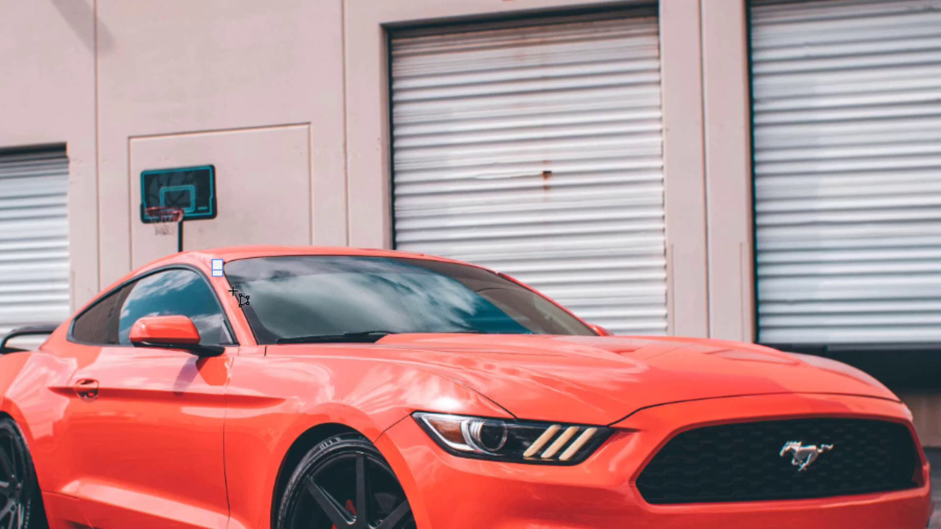
click(256, 349)
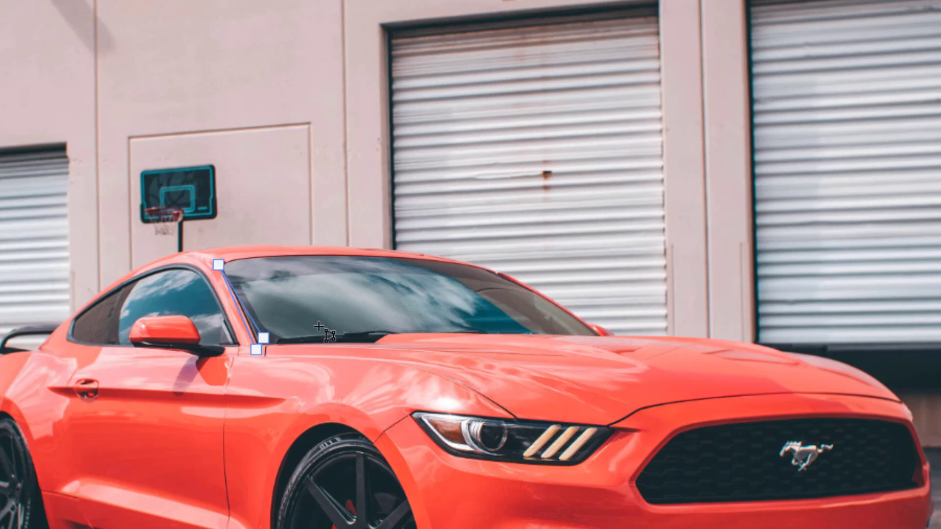
click(559, 312)
drag(578, 317, 594, 332)
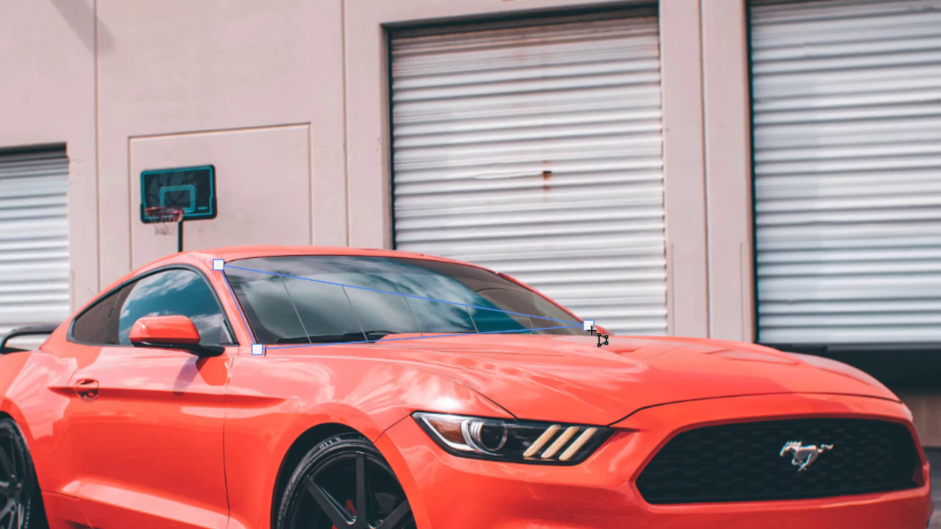
click(522, 270)
drag(519, 270, 494, 266)
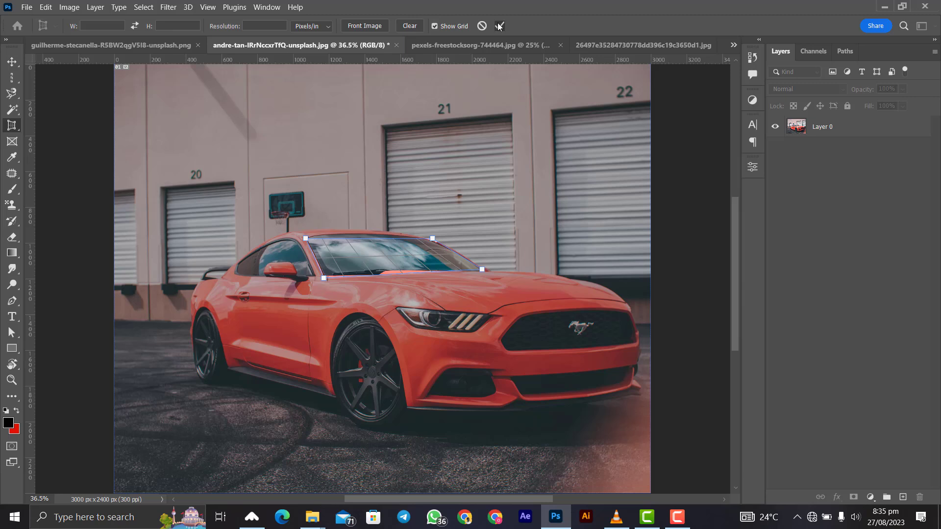
click(498, 26)
Return to the Mustang photo view and switch to the Slice Tool.
drag(479, 500, 425, 494)
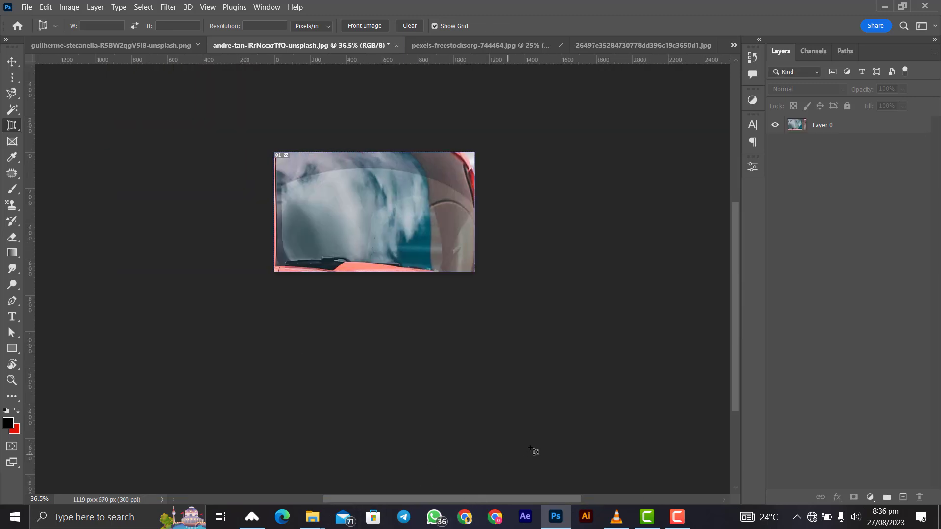
scroll(525, 431, up, 2)
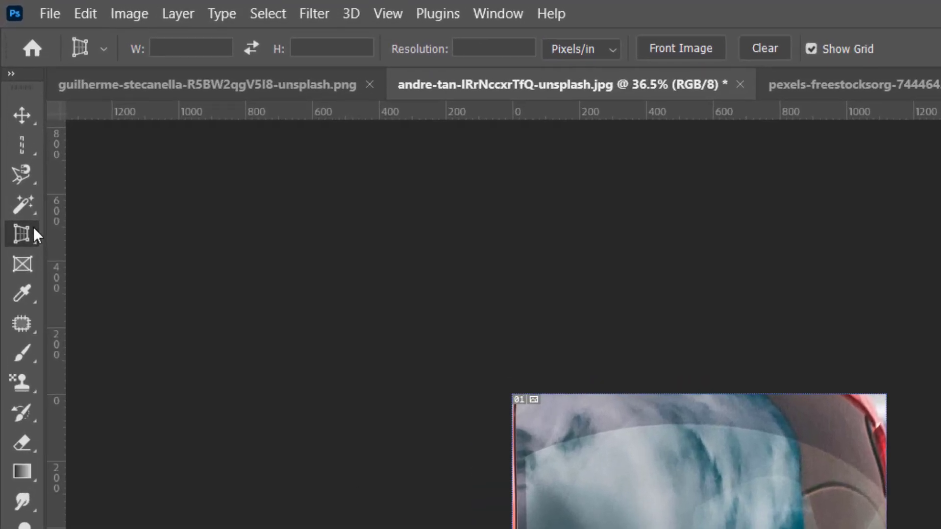
right_click(12, 125)
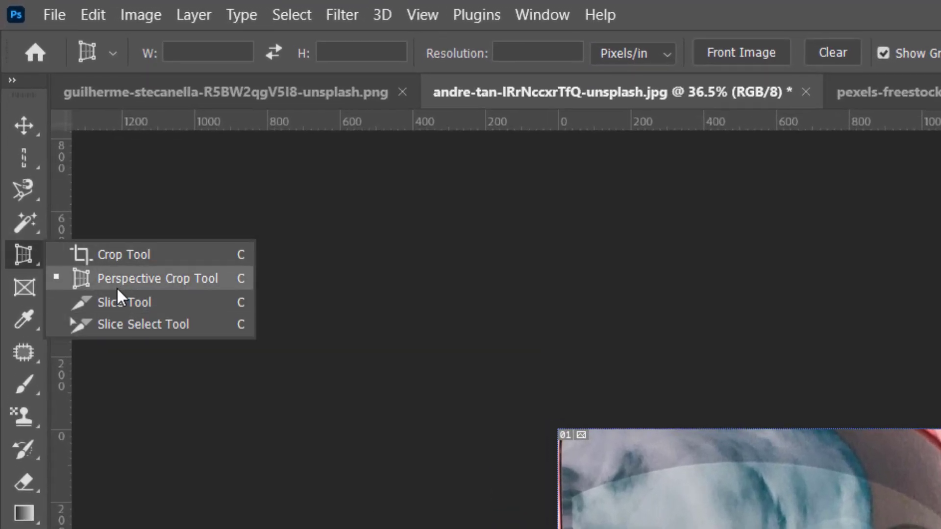
click(126, 304)
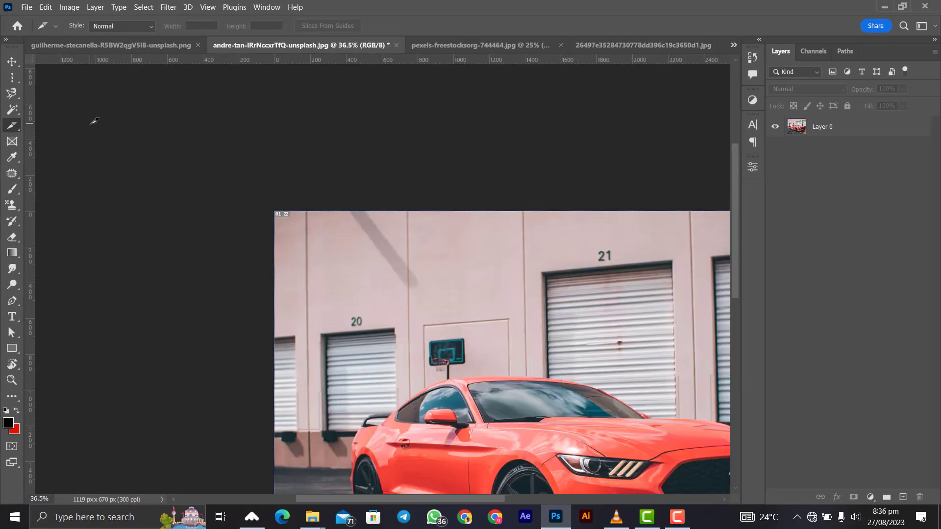
Draw a slice over the hoop and windshield area, then lower slice 06's top edge with Slice Select.
key(ctrl+0)
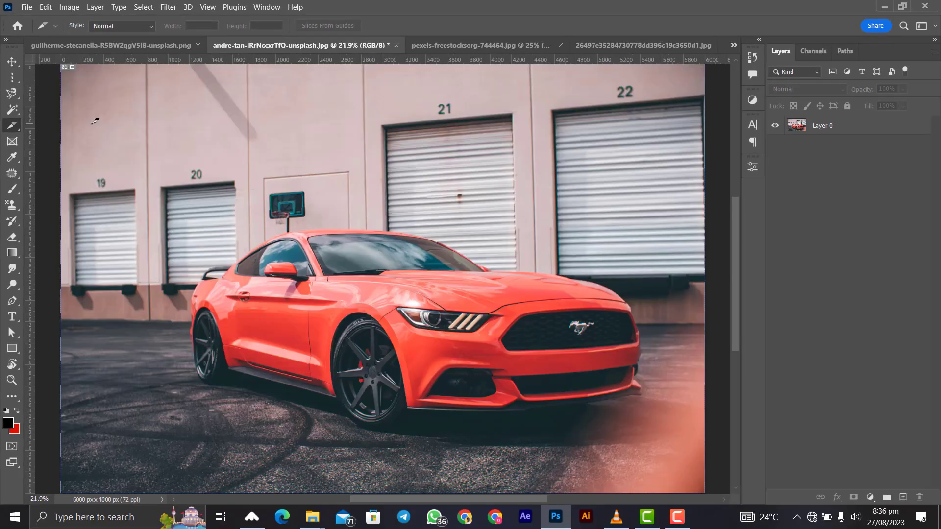
scroll(95, 121, up, 1)
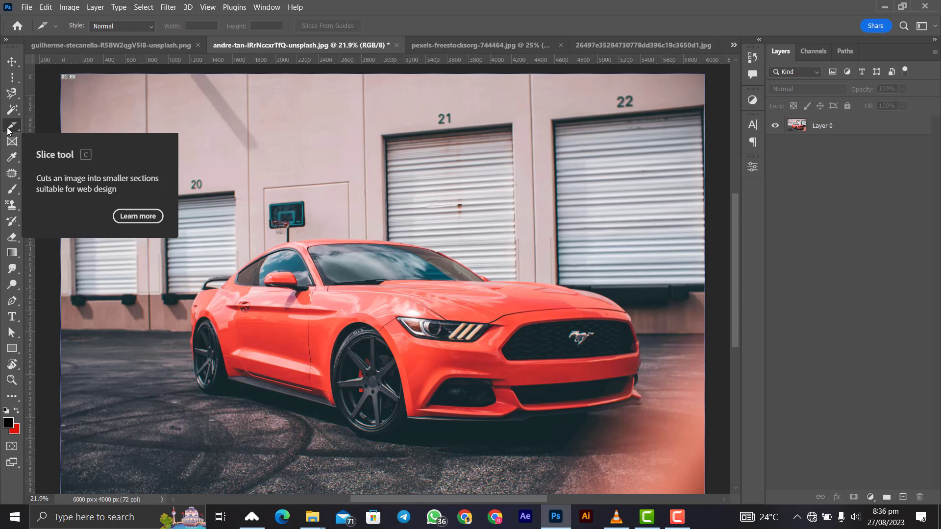
drag(243, 115, 443, 312)
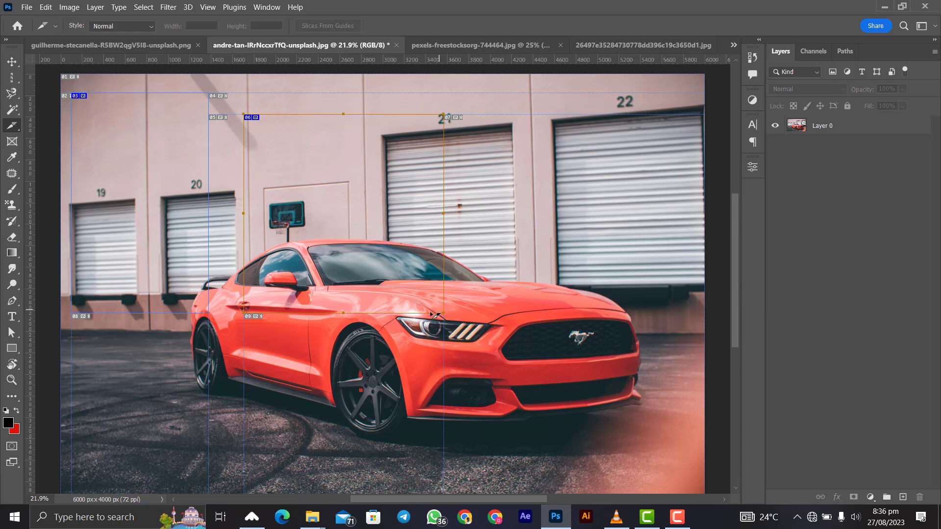
key(shift+c)
drag(267, 114, 278, 134)
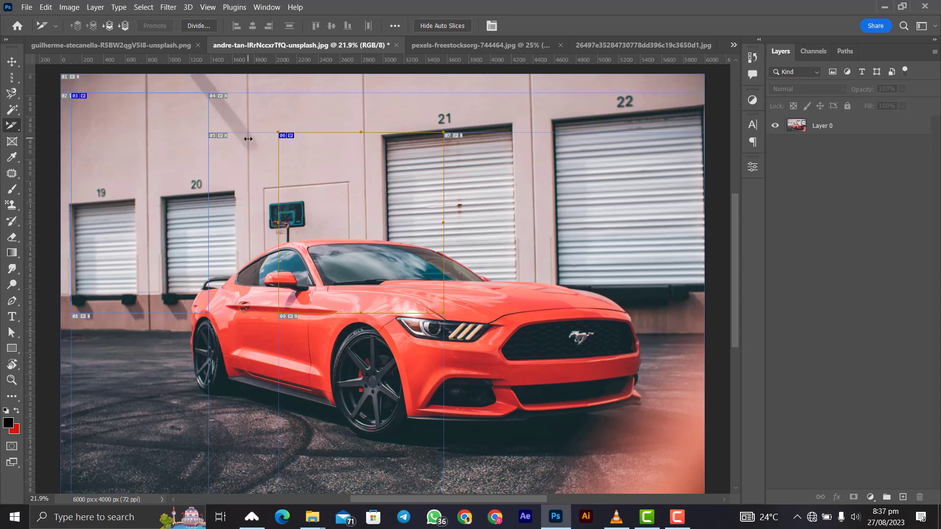
right_click(14, 127)
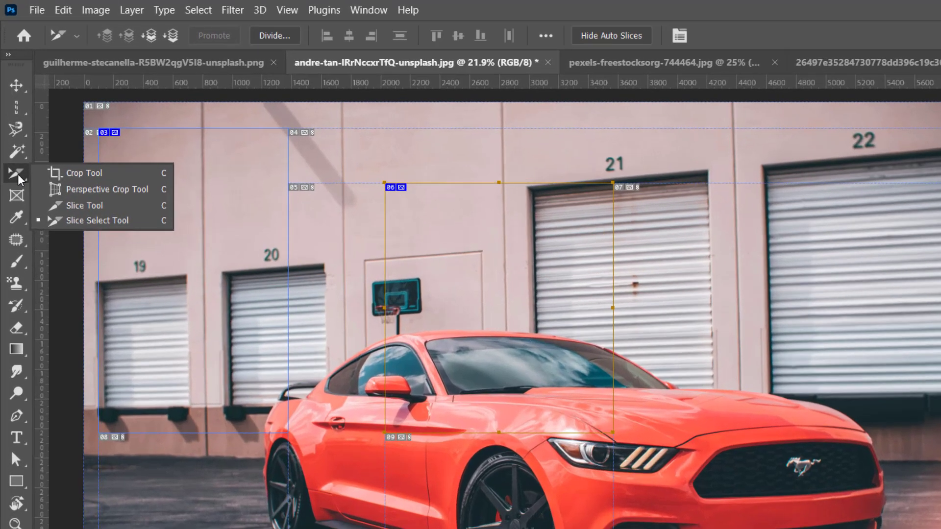
Draw a rectangular Frame 1 over the phone screen in the pexels phone mockup image.
click(13, 140)
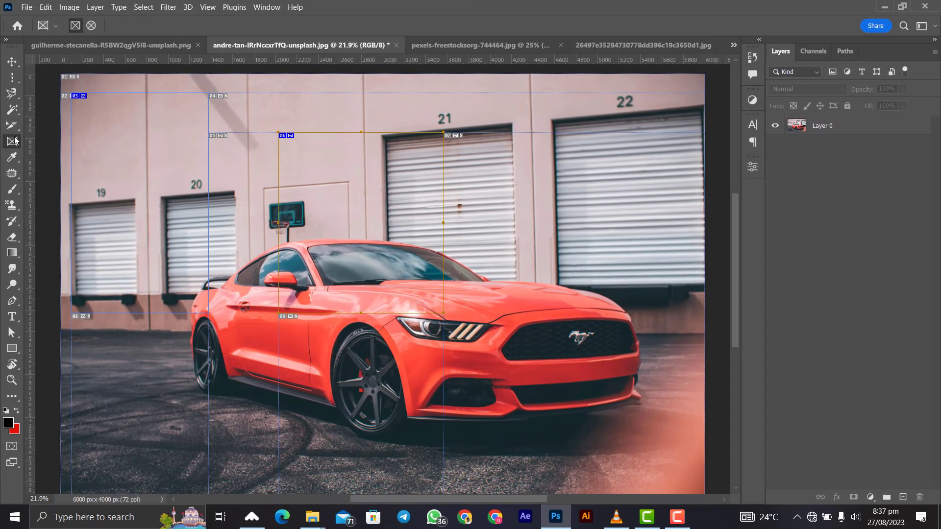
click(414, 45)
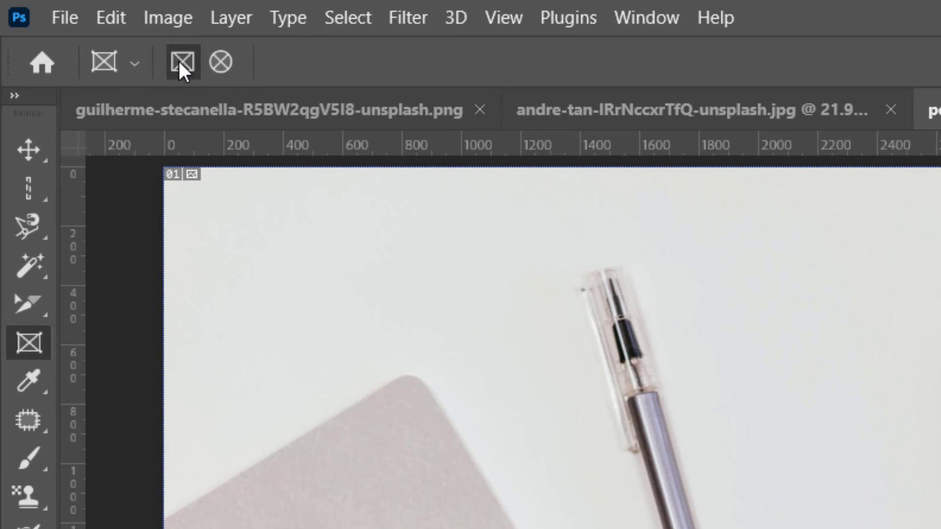
drag(940, 395, 940, 528)
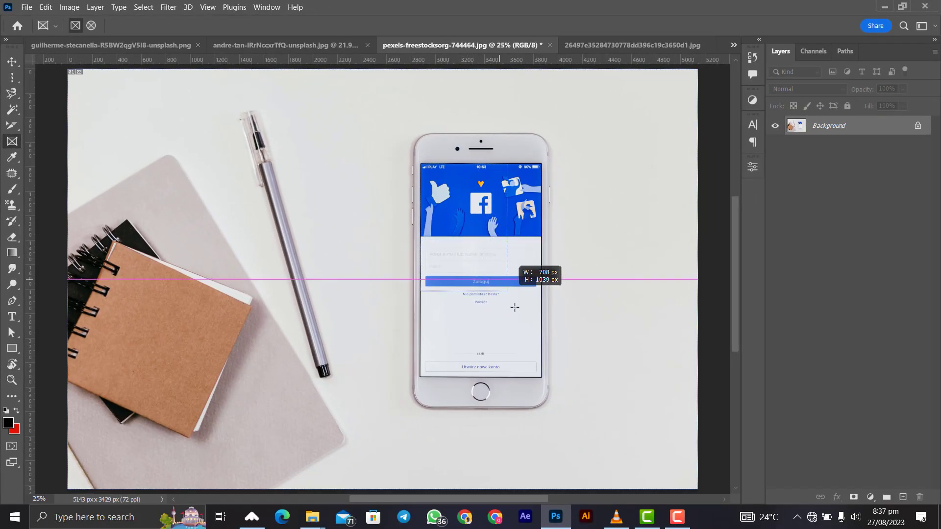
drag(515, 308, 543, 377)
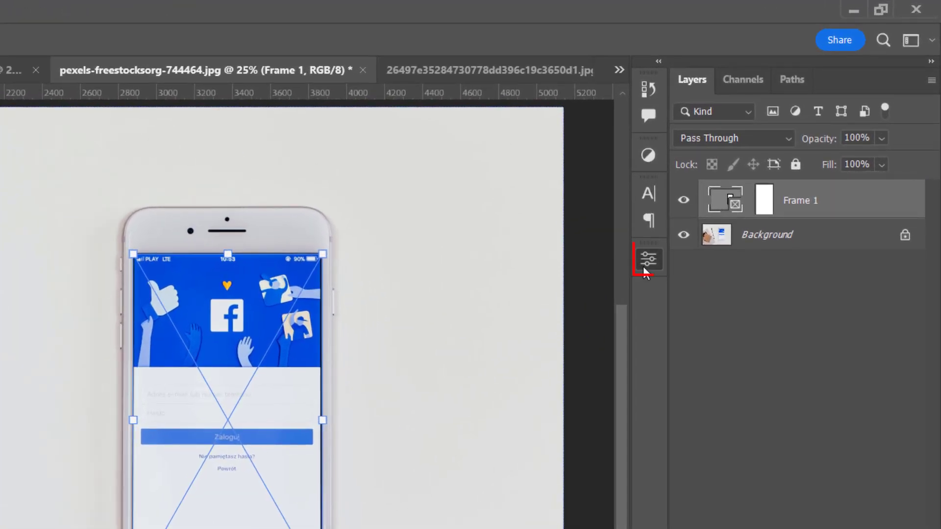
Choose Place from Local Disk – Embedded in Frame 1's Inset Image properties.
click(719, 196)
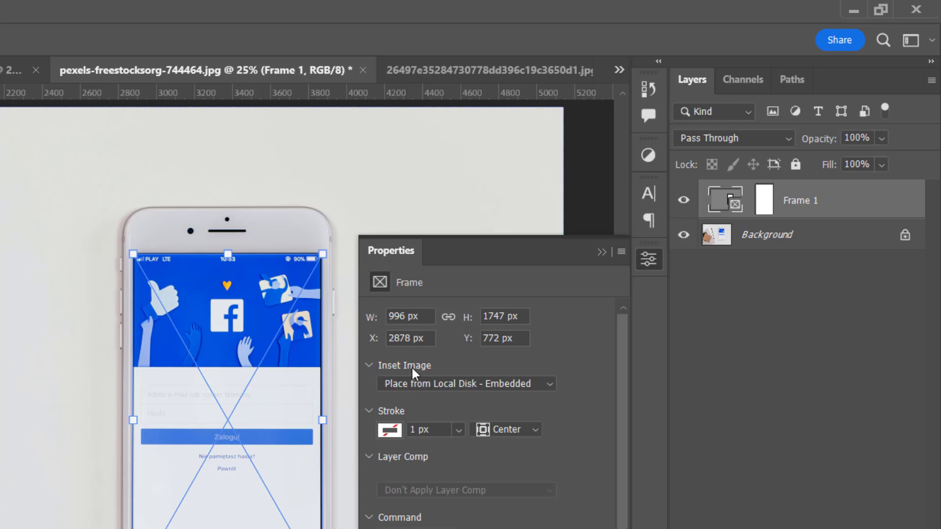
click(368, 364)
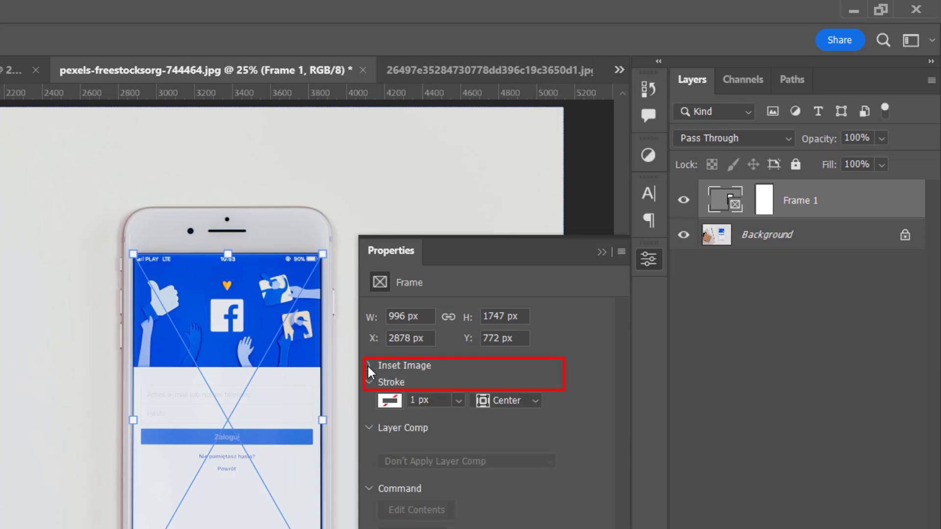
click(367, 364)
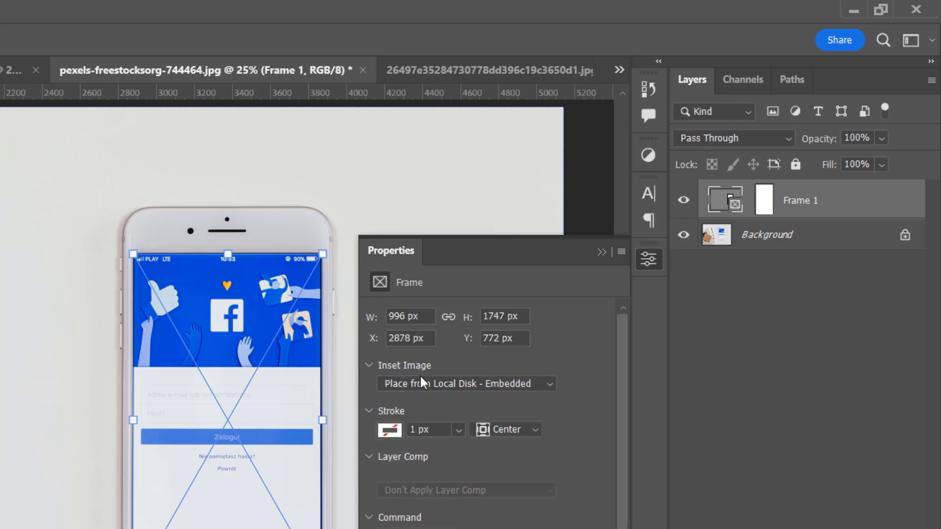
click(549, 381)
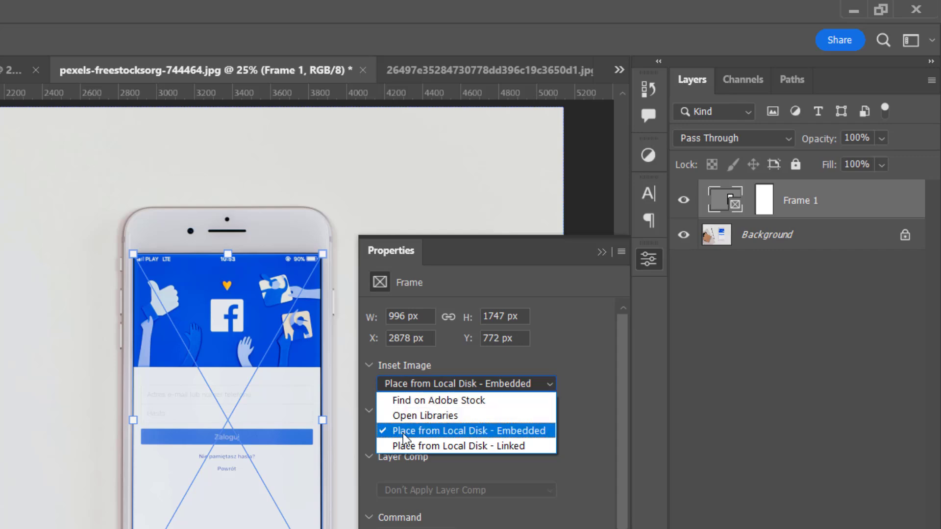
click(483, 430)
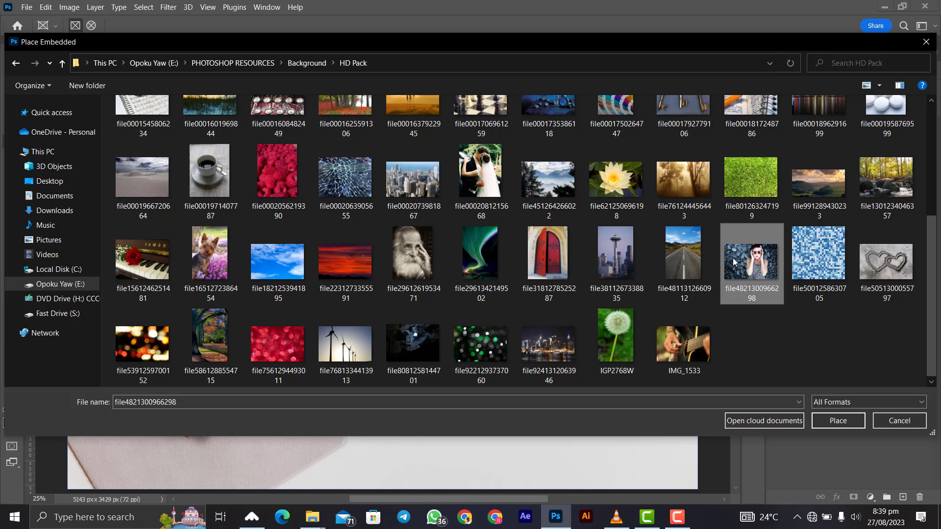
Embed the woman-in-sunglasses photo in the frame, scale it to about 209.6% and position it over the screen.
key(Return)
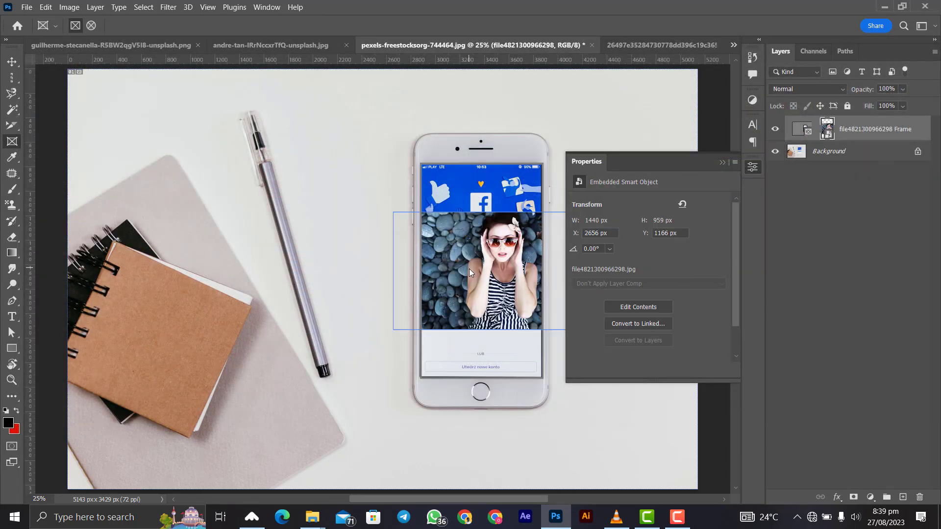
drag(484, 266, 471, 265)
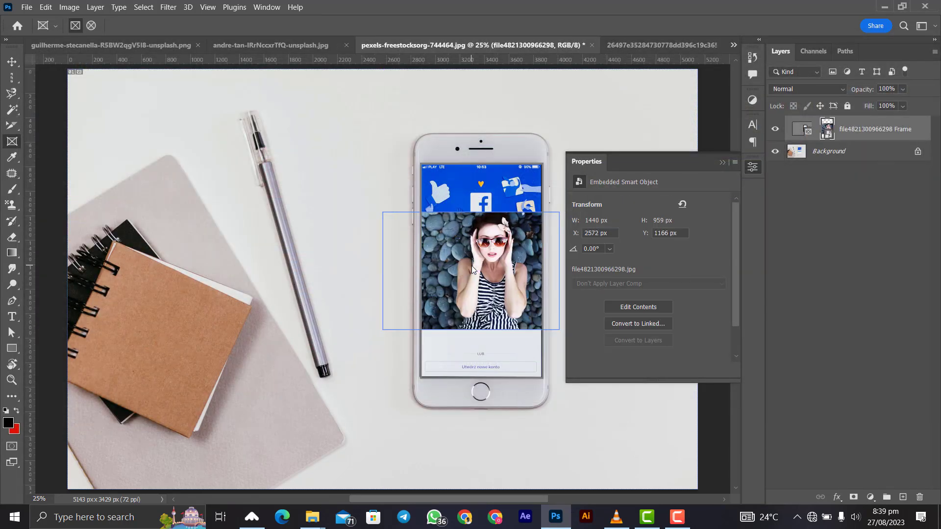
key(ctrl+t)
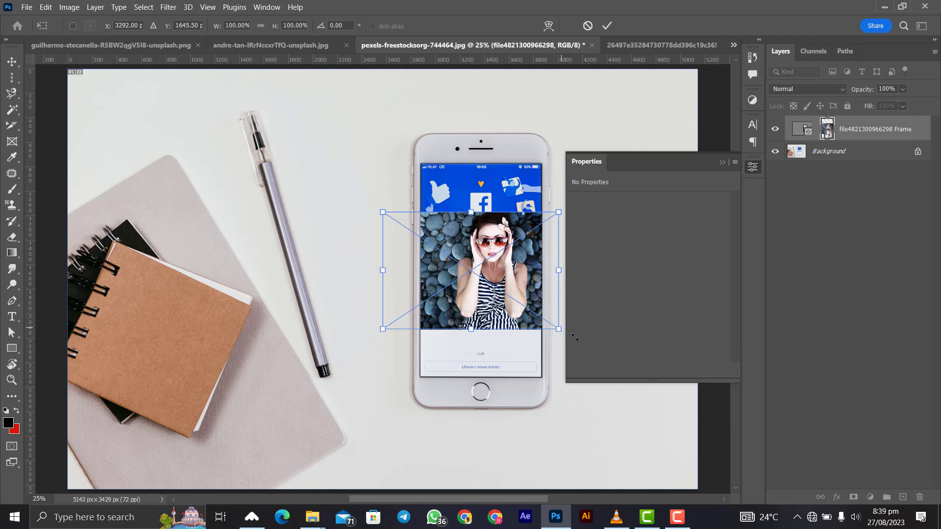
drag(575, 337, 651, 403)
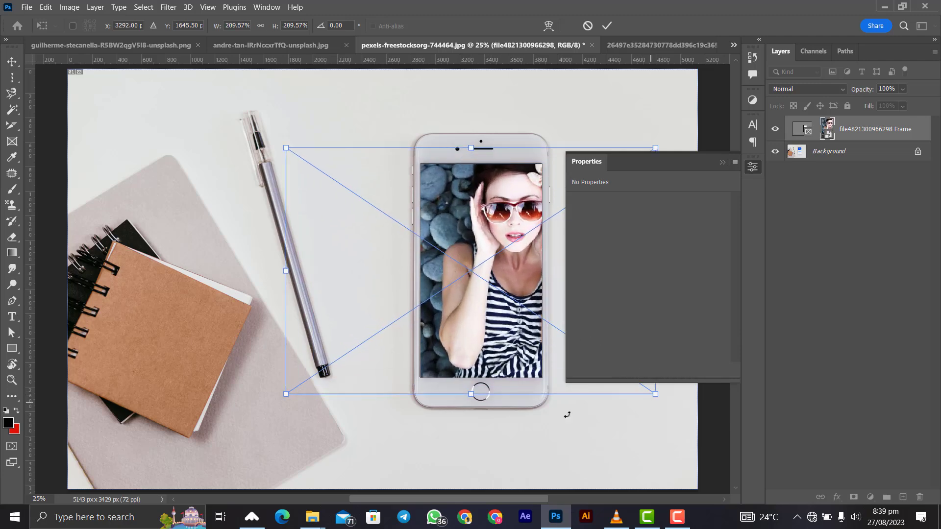
drag(501, 285, 475, 283)
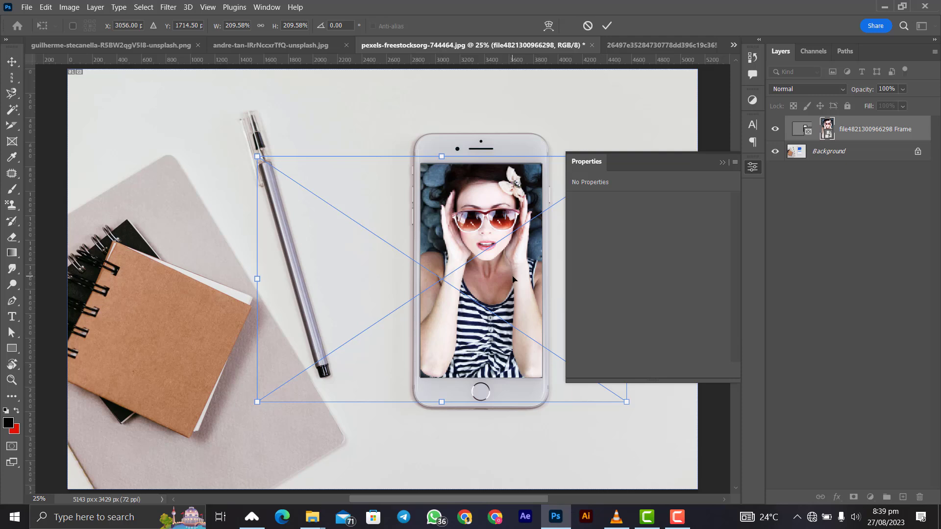
click(607, 26)
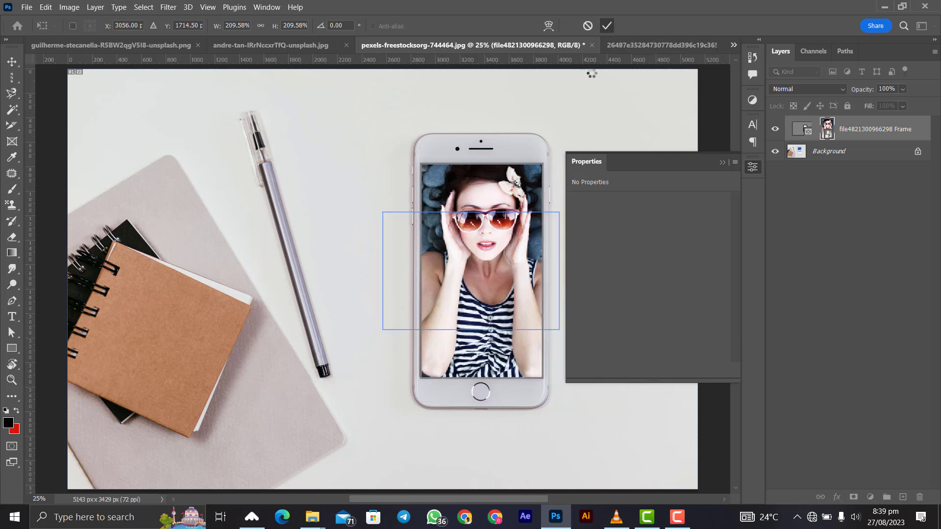